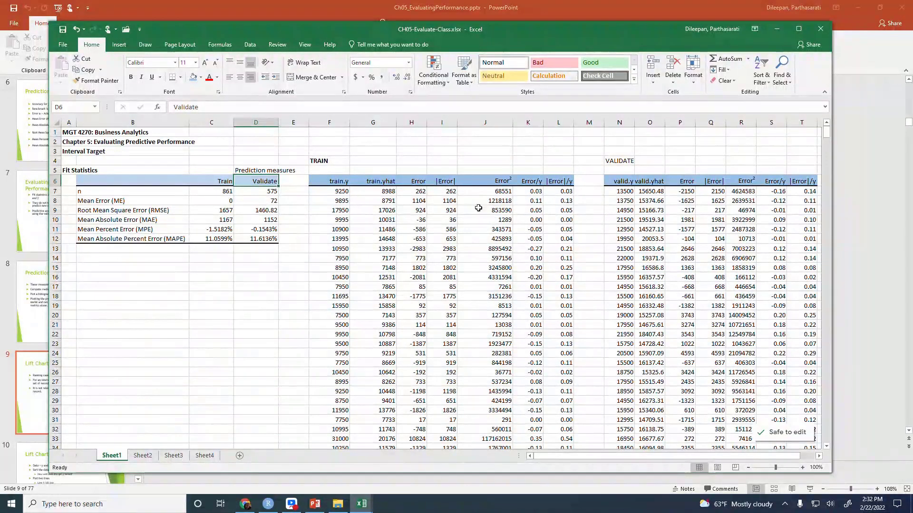
Copy the VALIDATE block on Sheet1 from N4 through the last row of the valid.y and valid.yhat columns
{"action": "left_click", "coordinate": [614, 181]}
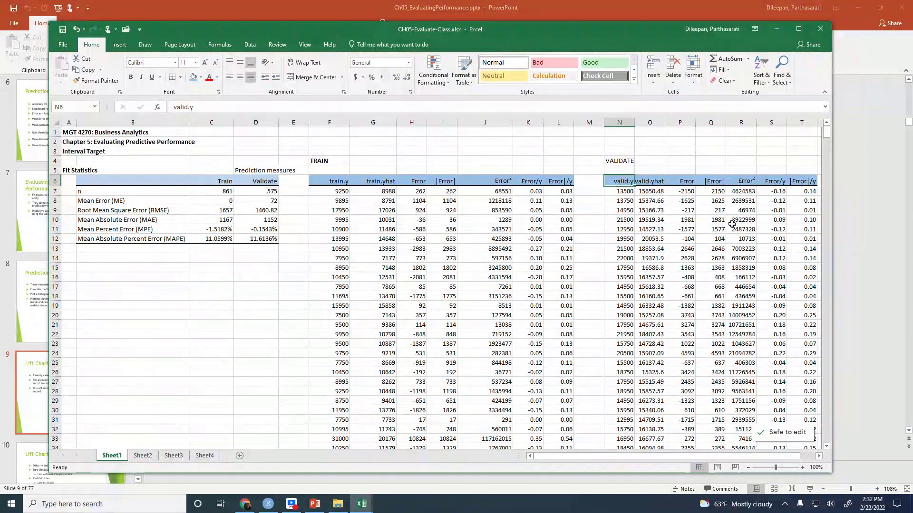
{"action": "key", "text": "Up"}
{"action": "key", "text": "Up"}
{"action": "key", "text": "shift+Right"}
{"action": "key", "text": "shift+Down"}
{"action": "key", "text": "shift+Down"}
{"action": "key", "text": "shift+Down"}
{"action": "key", "text": "shift+Down"}
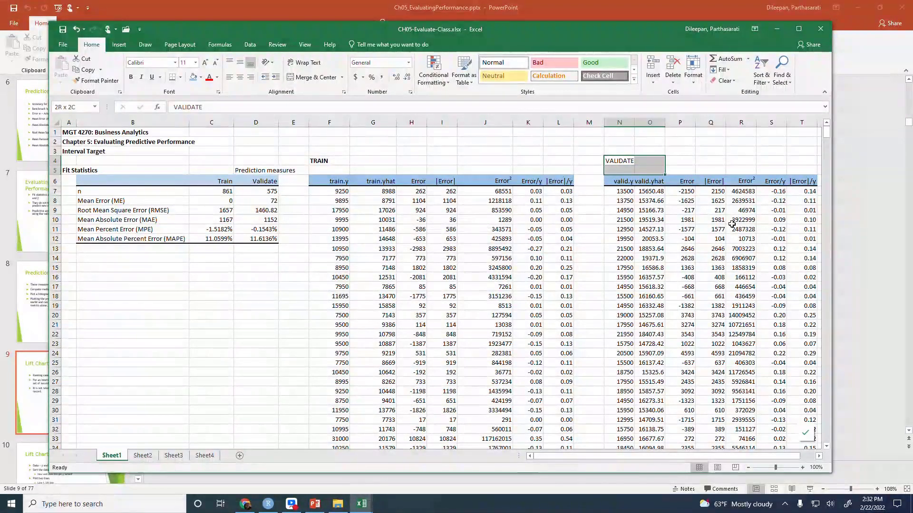
{"action": "key", "text": "End"}
{"action": "key", "text": "shift+Down"}
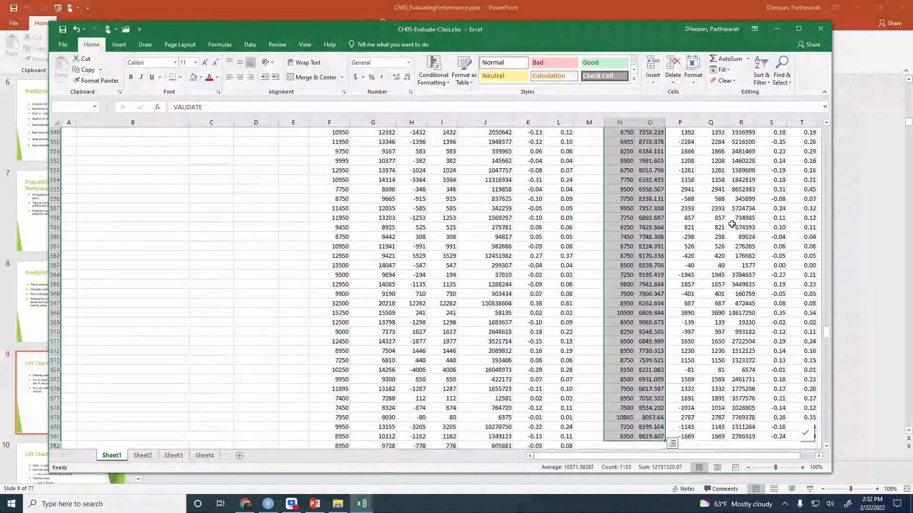
{"action": "key", "text": "ctrl+c"}
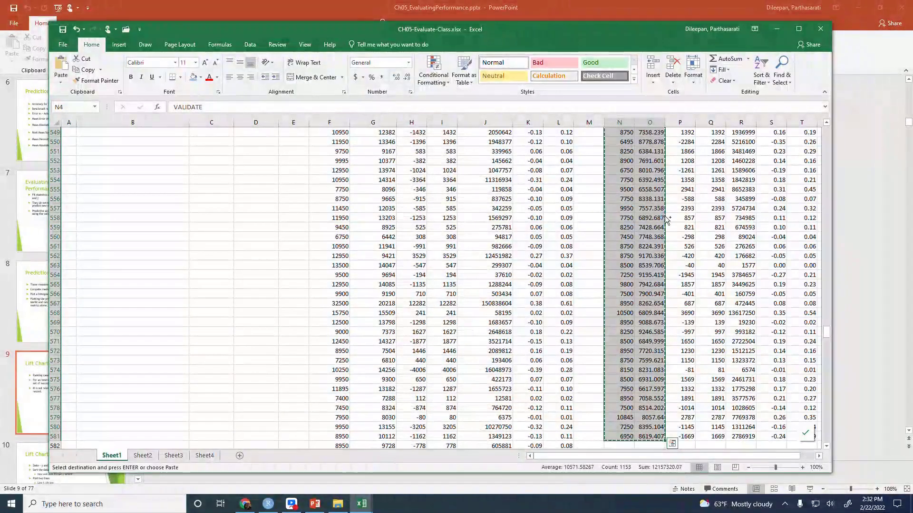
Paste the copied validation data into Sheet2 starting at cell J3 and widen columns J and K
{"action": "left_click", "coordinate": [143, 455]}
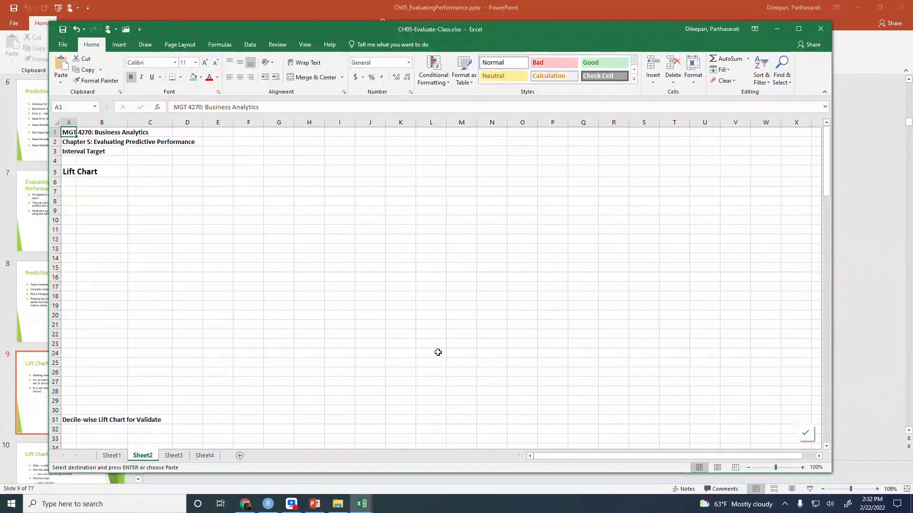
{"action": "left_click", "coordinate": [365, 151]}
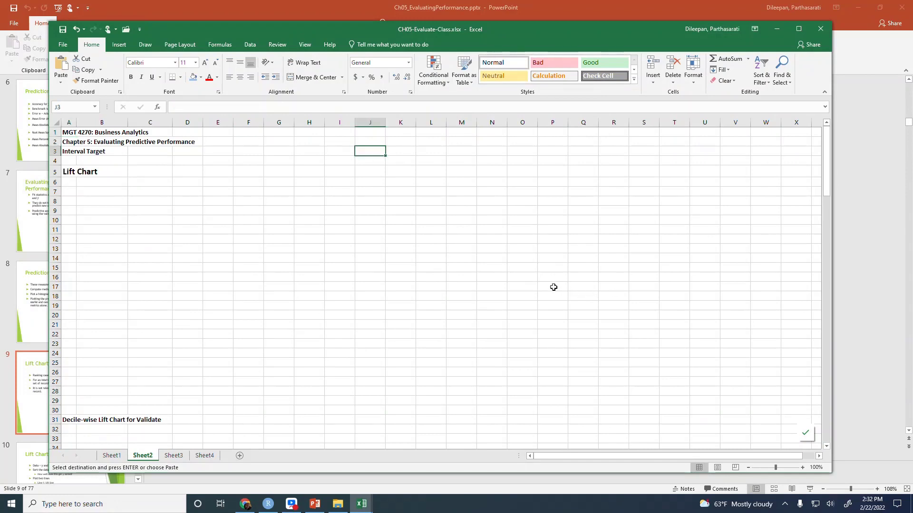
{"action": "key", "text": "ctrl+v"}
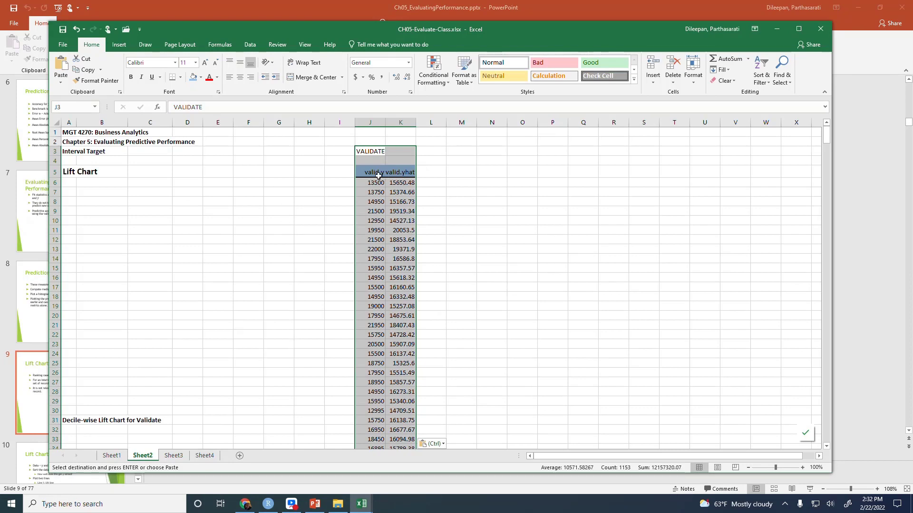
{"action": "left_click_drag", "start_coordinate": [369, 173], "coordinate": [410, 169]}
{"action": "left_click_drag", "start_coordinate": [388, 126], "coordinate": [458, 125]}
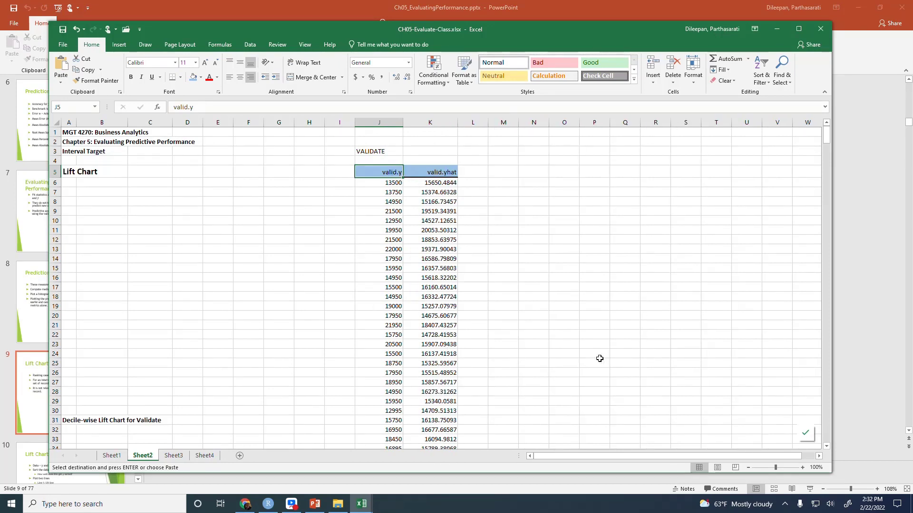
Sort the valid.y and valid.yhat data, including its header row, by valid.yhat from Largest to Smallest
{"action": "key", "text": "shift+Right"}
{"action": "key", "text": "ctrl+v"}
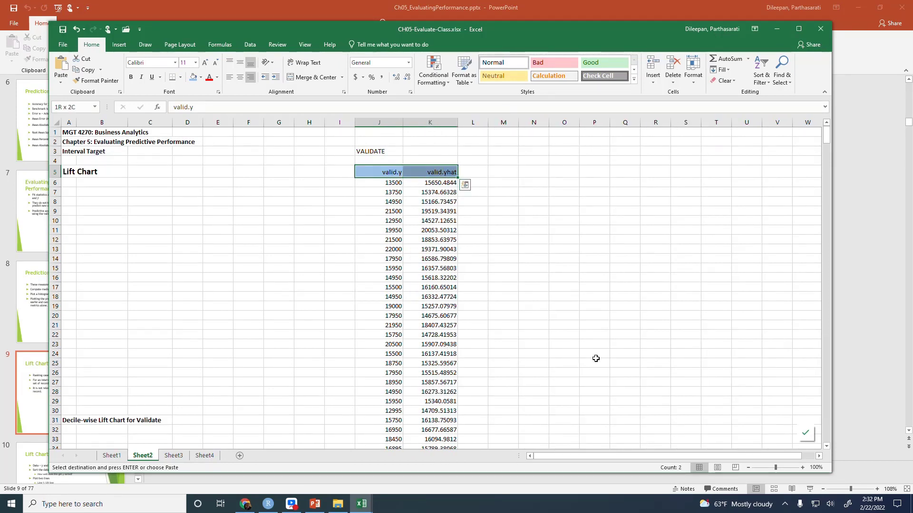
{"action": "key", "text": "ctrl+shift+Down"}
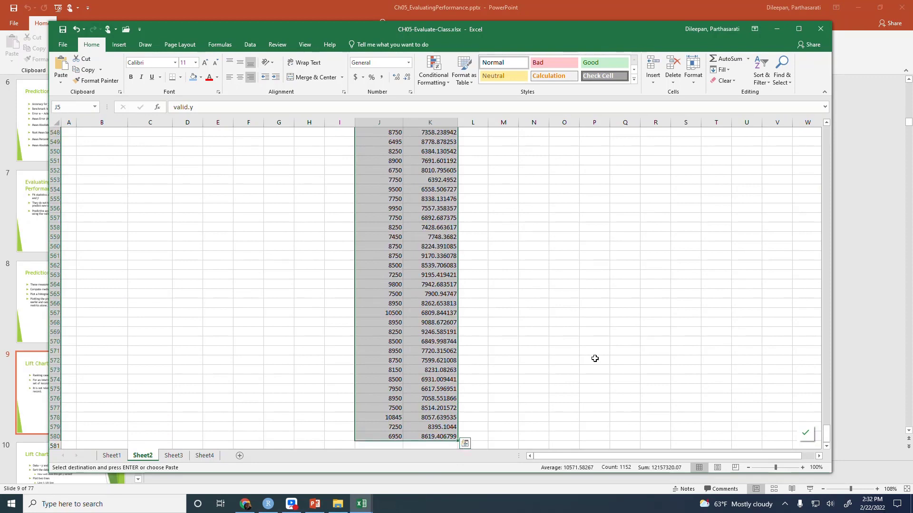
{"action": "left_click", "coordinate": [249, 45]}
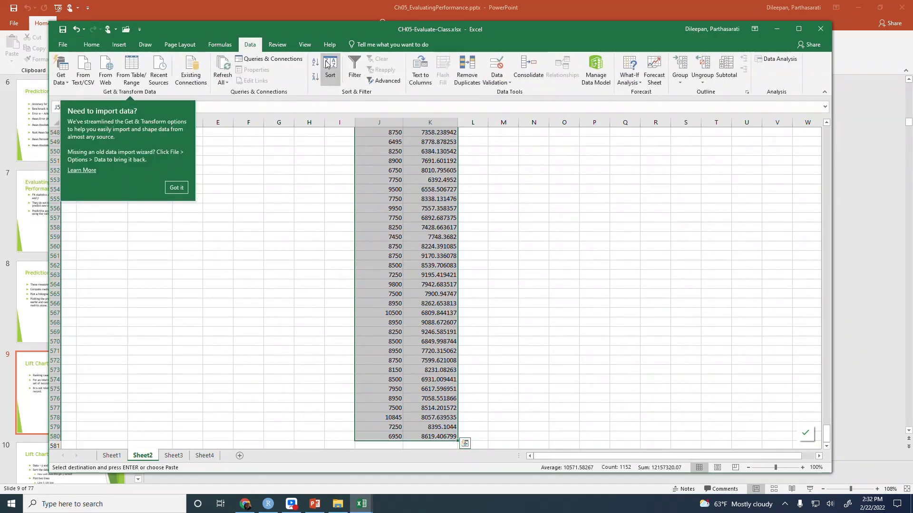
{"action": "left_click", "coordinate": [327, 65]}
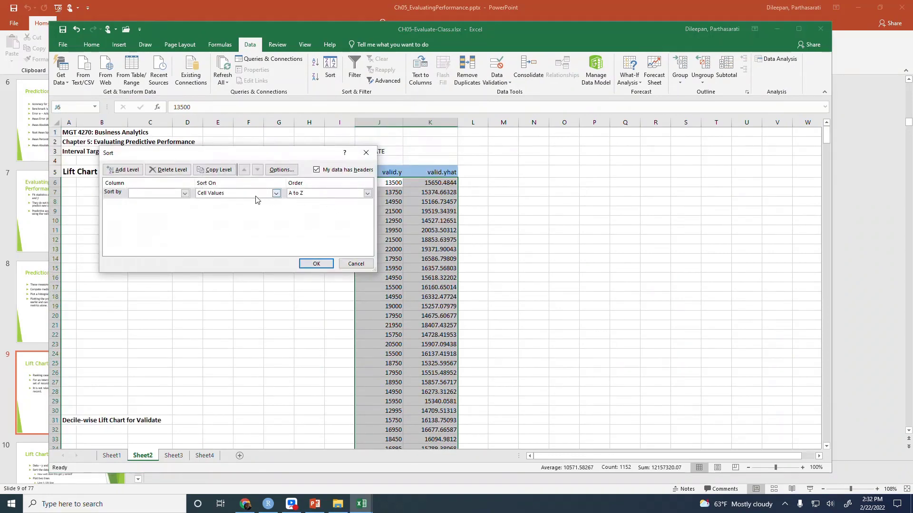
{"action": "left_click", "coordinate": [185, 193]}
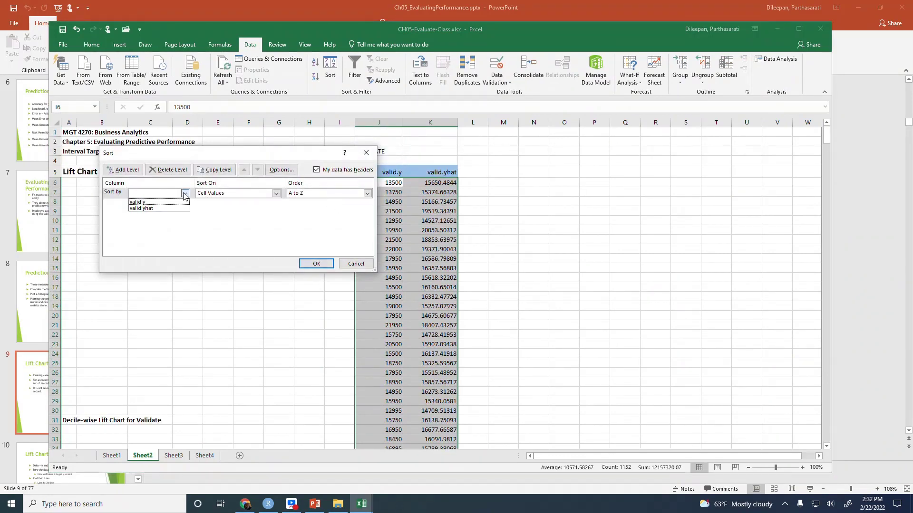
{"action": "left_click", "coordinate": [149, 208]}
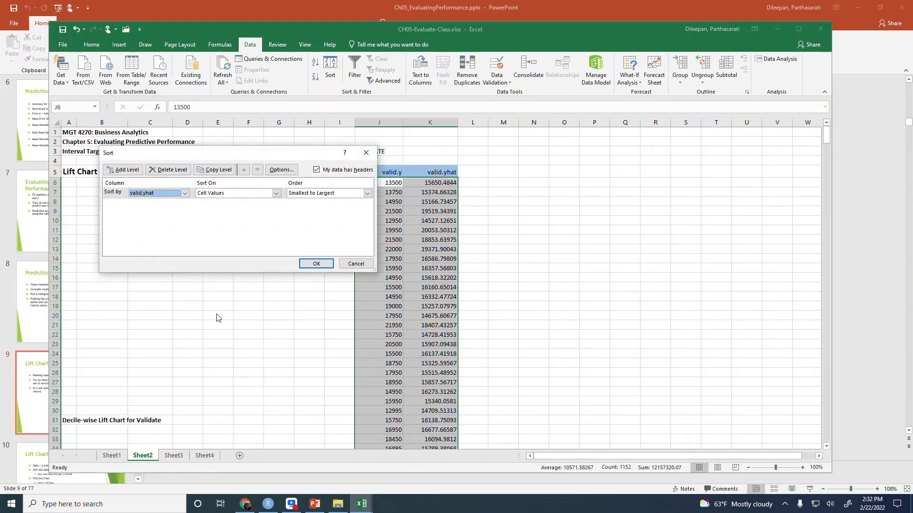
{"action": "left_click", "coordinate": [367, 193]}
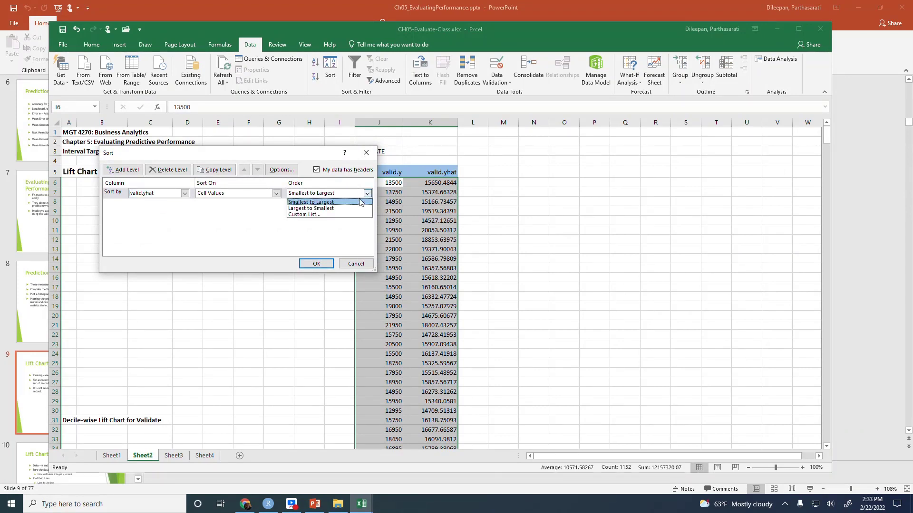
{"action": "left_click", "coordinate": [352, 208]}
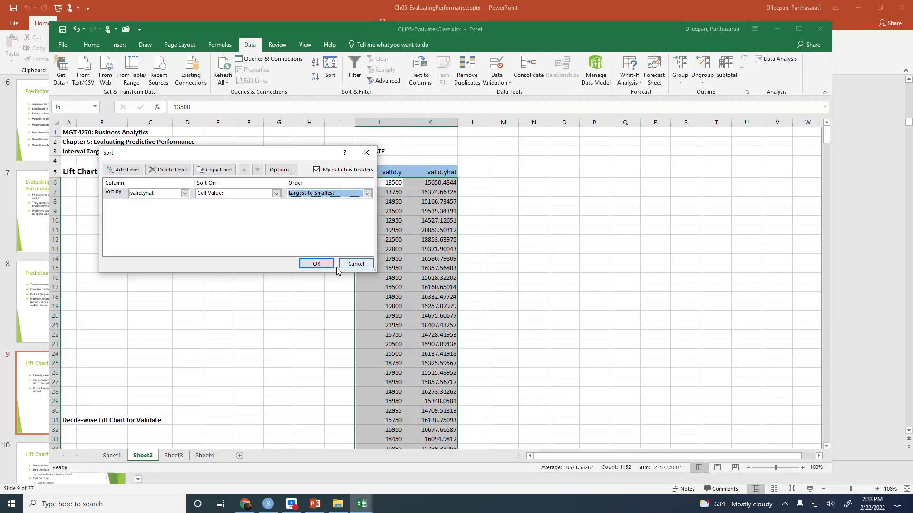
{"action": "left_click", "coordinate": [321, 263]}
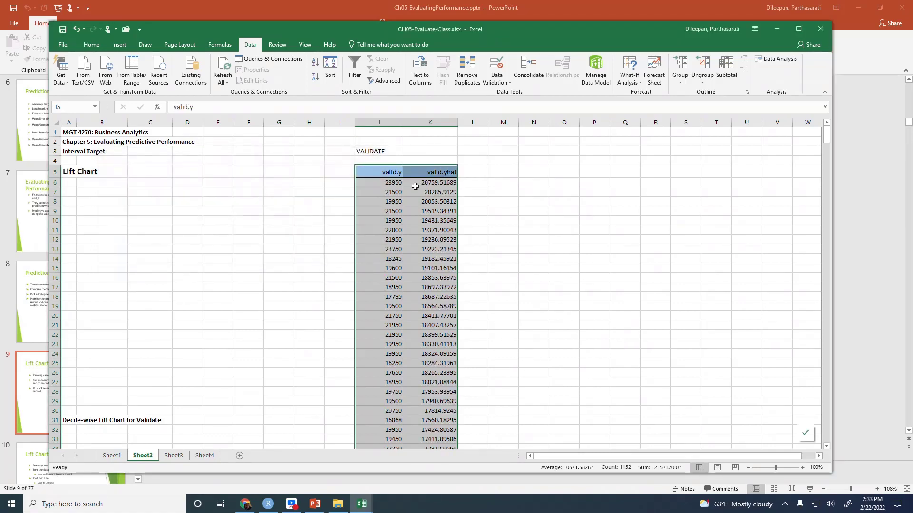
Format all valid.yhat values in column K, starting at K6, to show two decimal places
{"action": "left_click", "coordinate": [436, 183]}
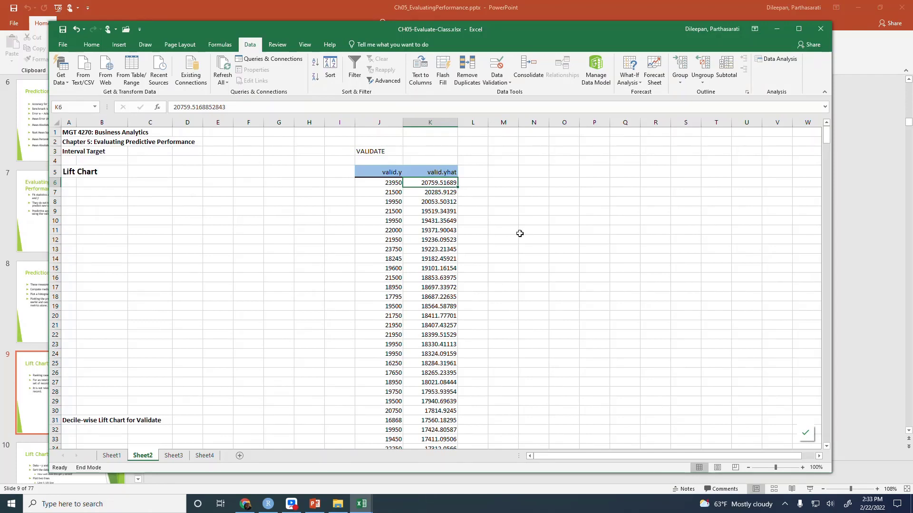
{"action": "key", "text": "ctrl+shift+Down"}
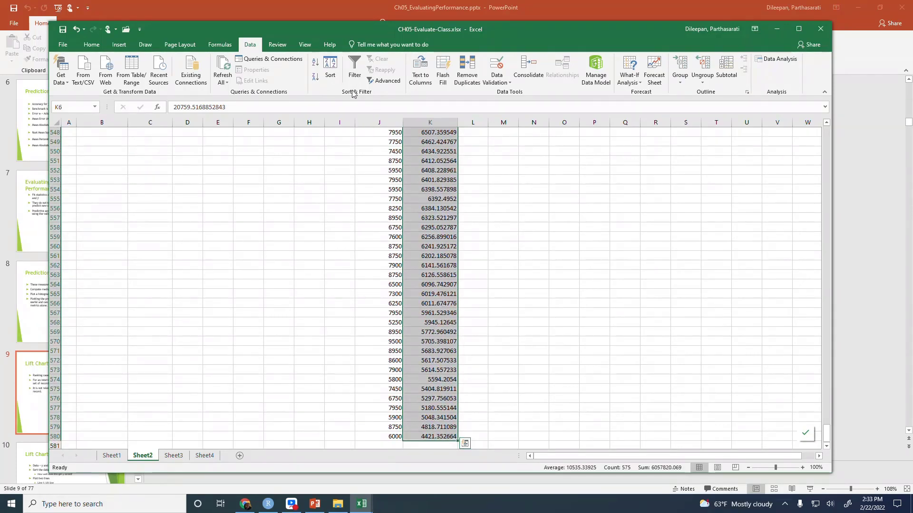
{"action": "left_click", "coordinate": [91, 44]}
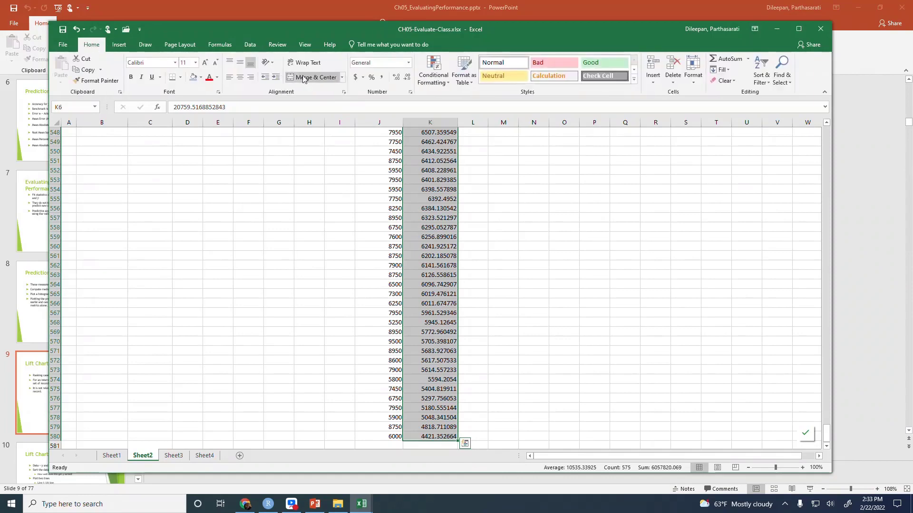
{"action": "left_click", "coordinate": [407, 78]}
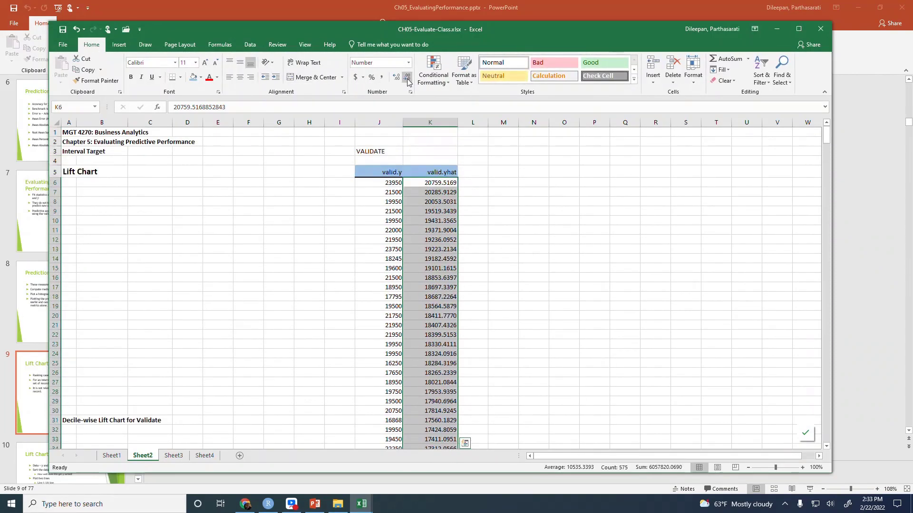
{"action": "left_click", "coordinate": [407, 80]}
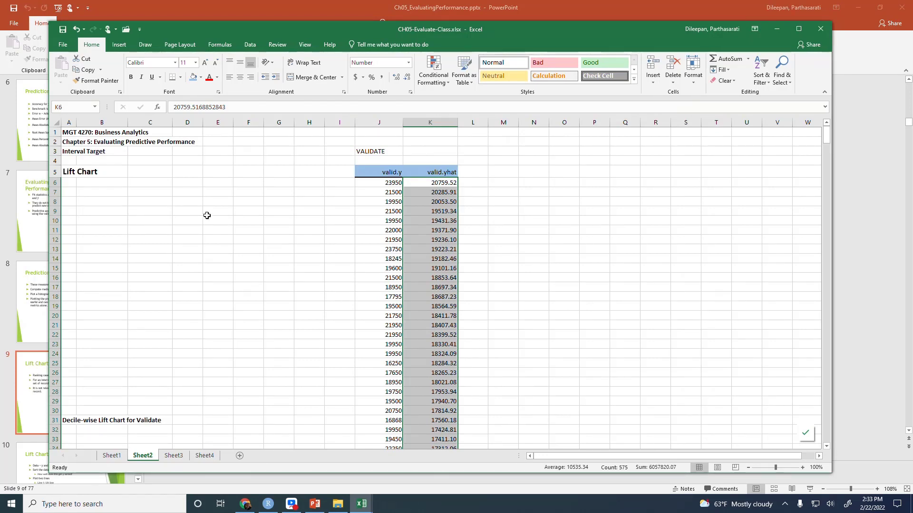
Enter the column header "Cume Y" in cell M5
{"action": "left_click", "coordinate": [379, 172]}
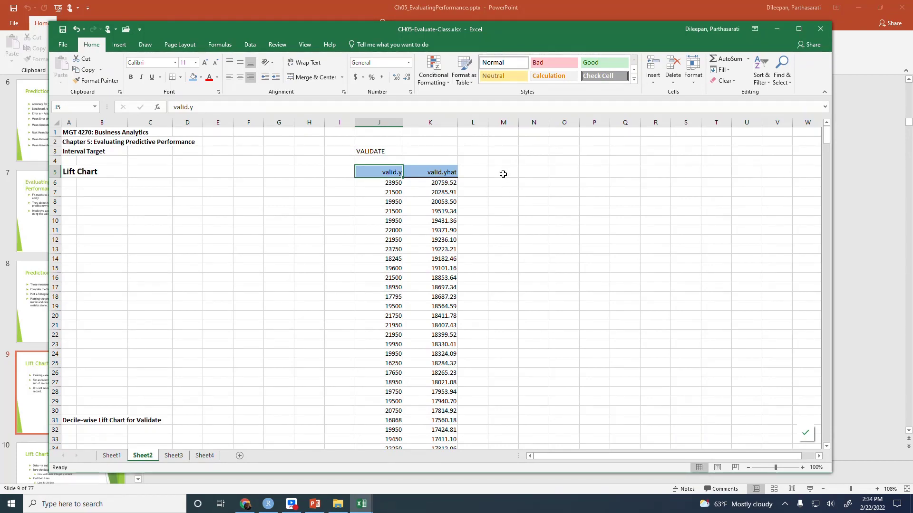
{"action": "left_click", "coordinate": [503, 174]}
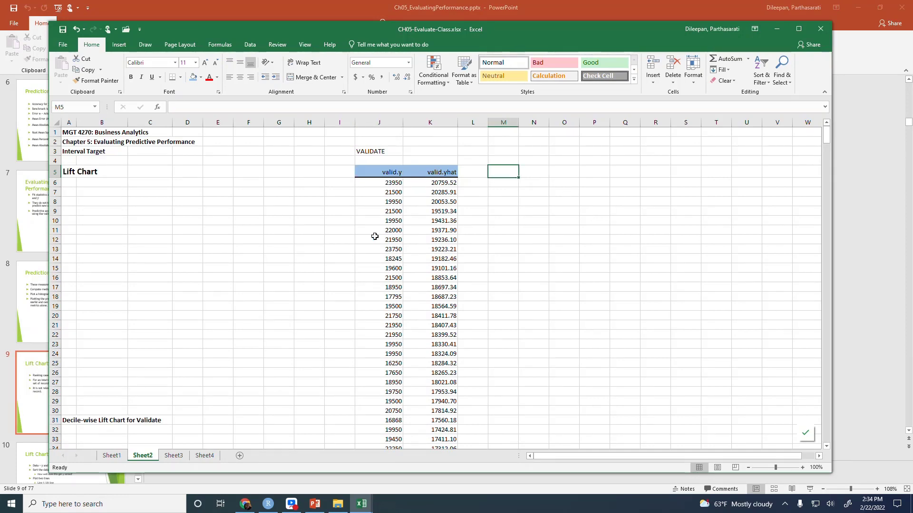
{"action": "type", "text": "Cume"}
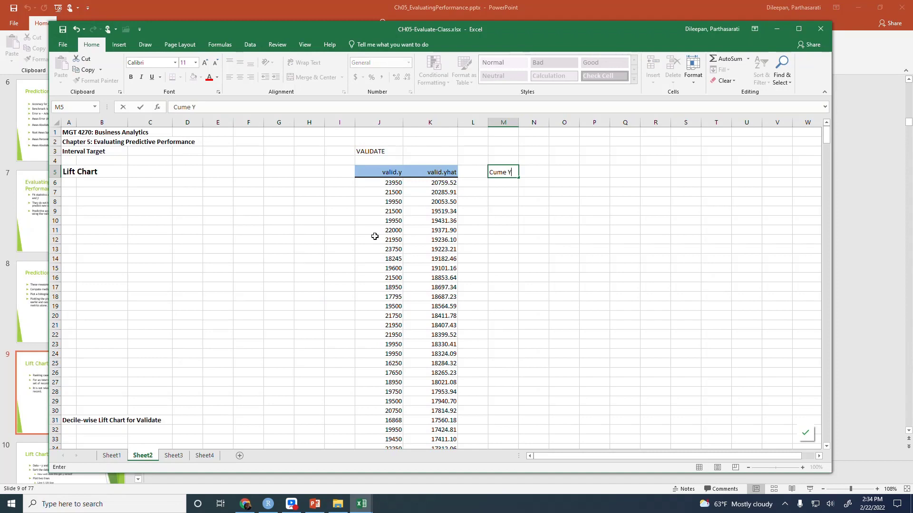
{"action": "type", "text": " Y"}
{"action": "key", "text": "Return"}
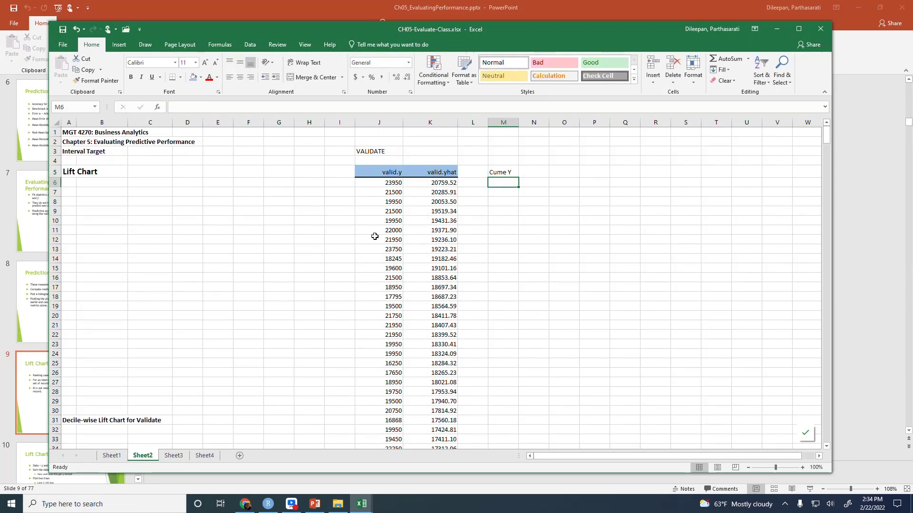
Enter the column header "Y-bar" in cell N5
{"action": "key", "text": "Up"}
{"action": "key", "text": "Right"}
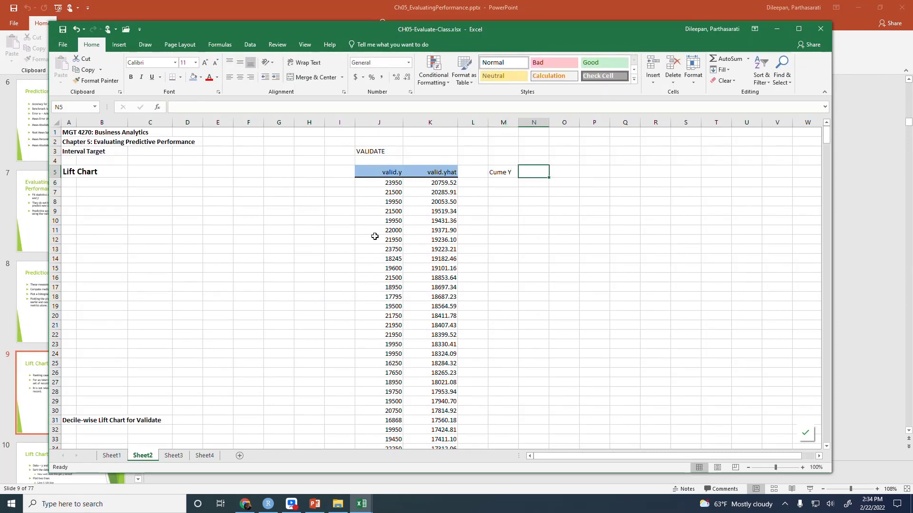
{"action": "type", "text": "C"}
{"action": "key", "text": "BackSpace"}
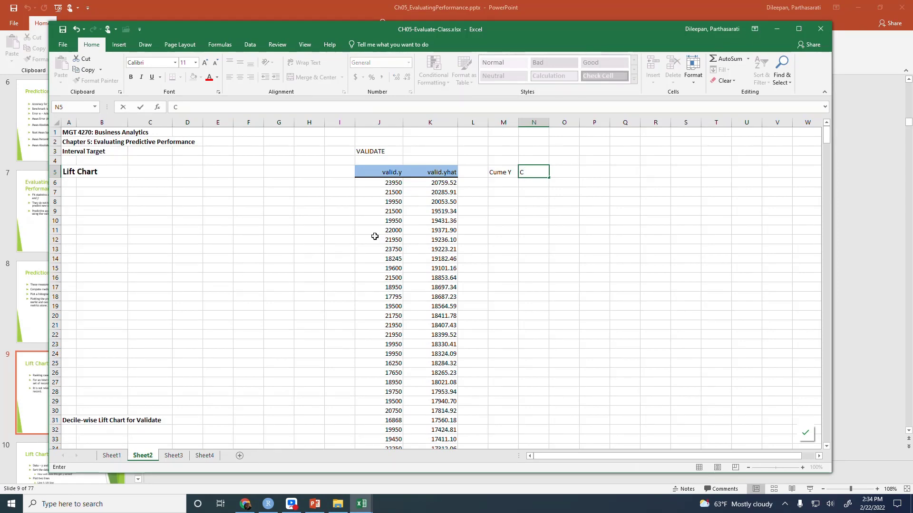
{"action": "type", "text": "Y-bar"}
{"action": "key", "text": "Tab"}
Begin the column header in cell O5 with the text "Cume"
{"action": "type", "text": "C"}
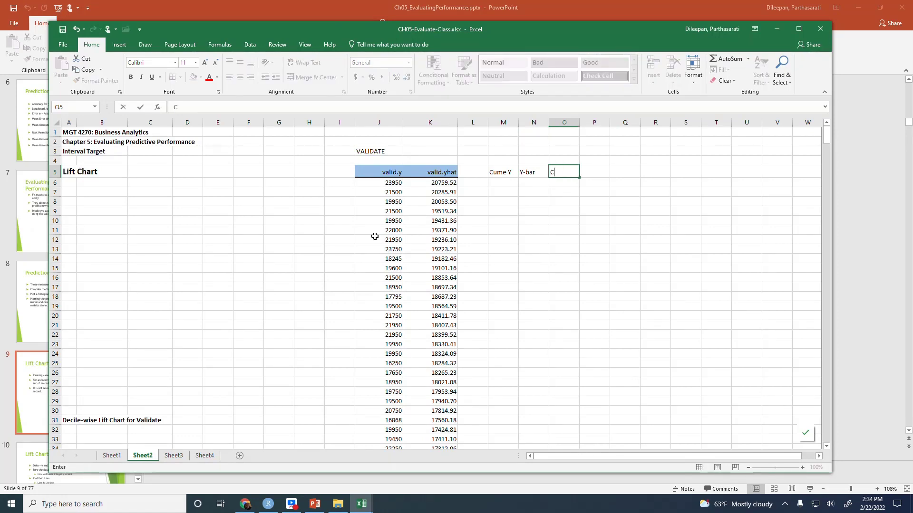
{"action": "type", "text": "ume"}
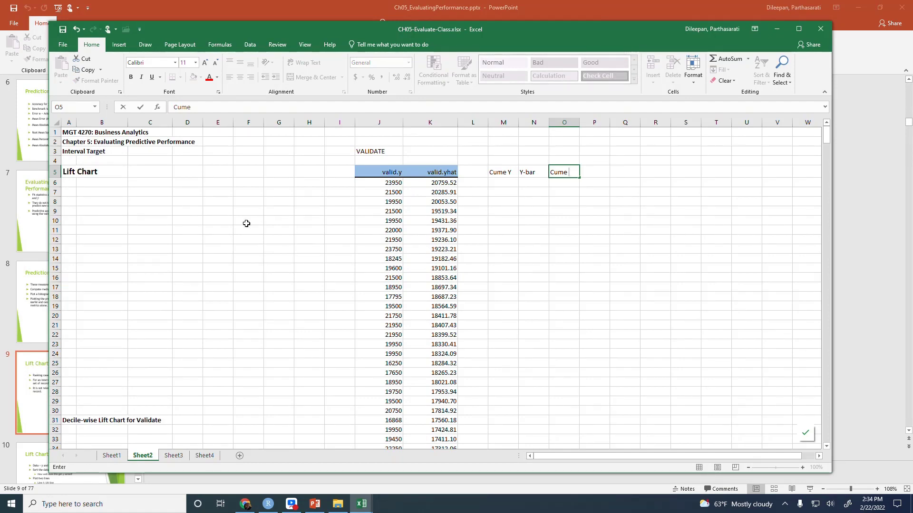
{"action": "left_click", "coordinate": [119, 45]}
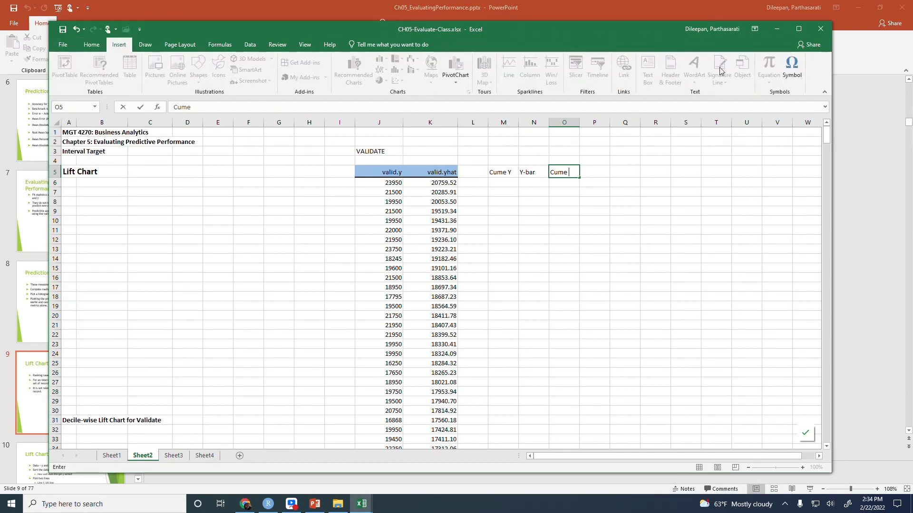
{"action": "left_click", "coordinate": [791, 68]}
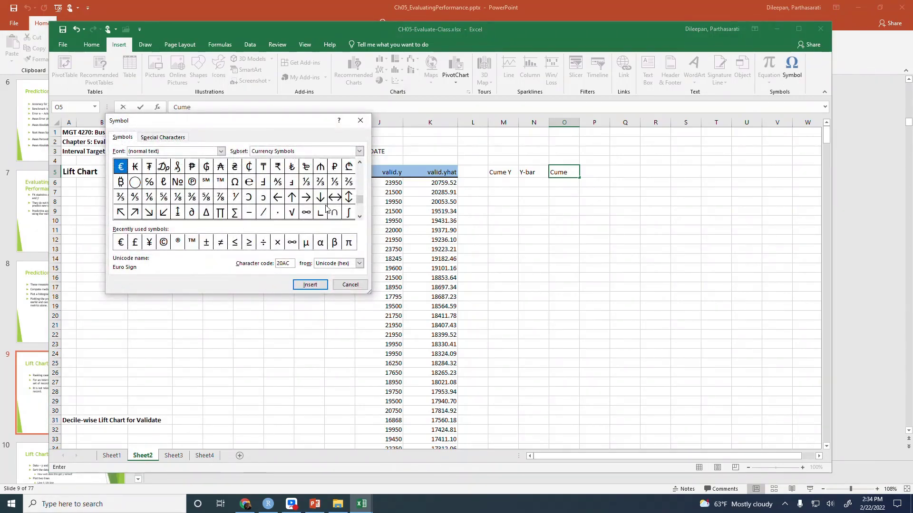
{"action": "left_click_drag", "start_coordinate": [360, 202], "coordinate": [358, 192]}
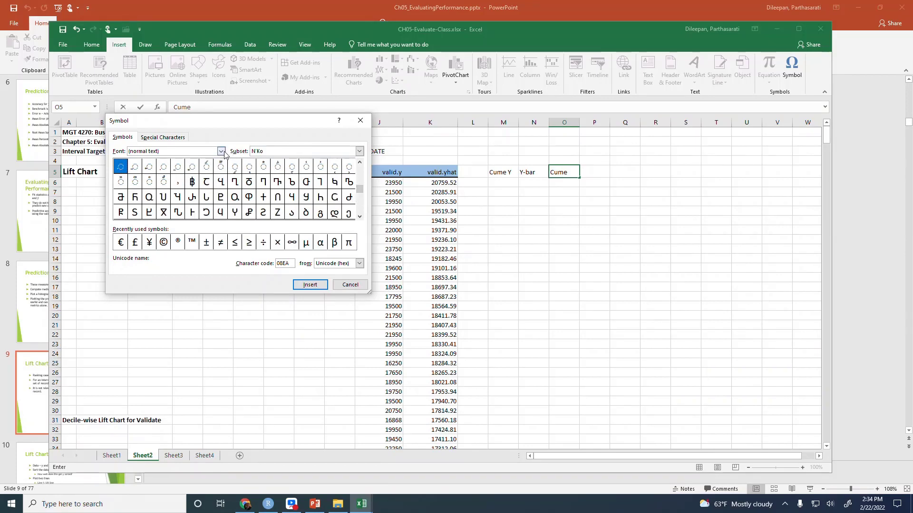
{"action": "left_click", "coordinate": [222, 152]}
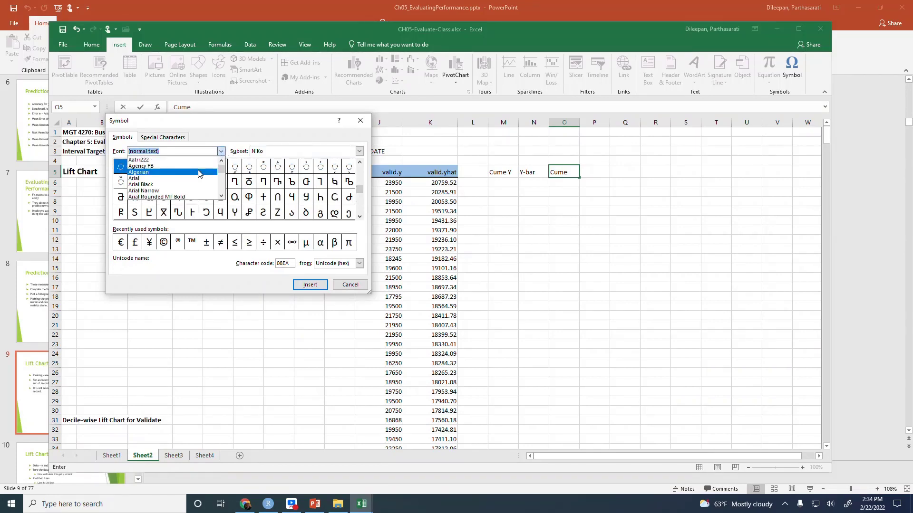
{"action": "type", "text": "ms"}
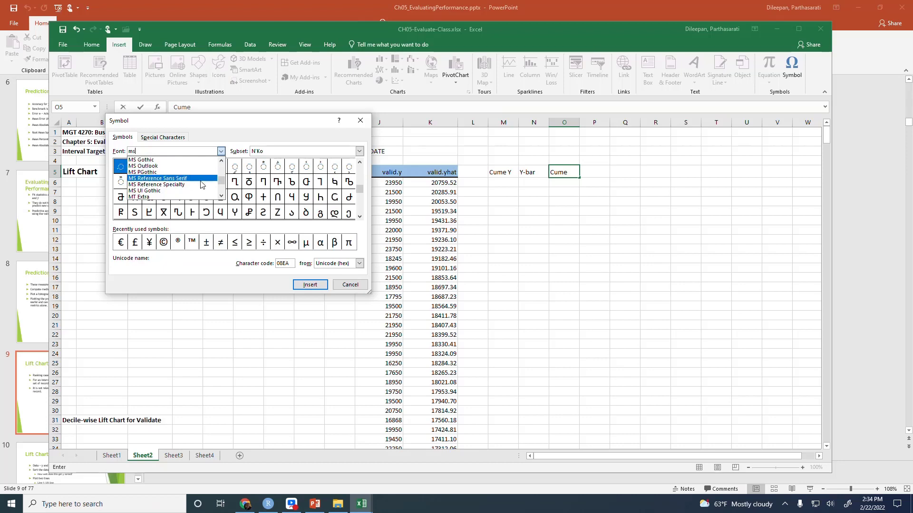
{"action": "left_click", "coordinate": [199, 180]}
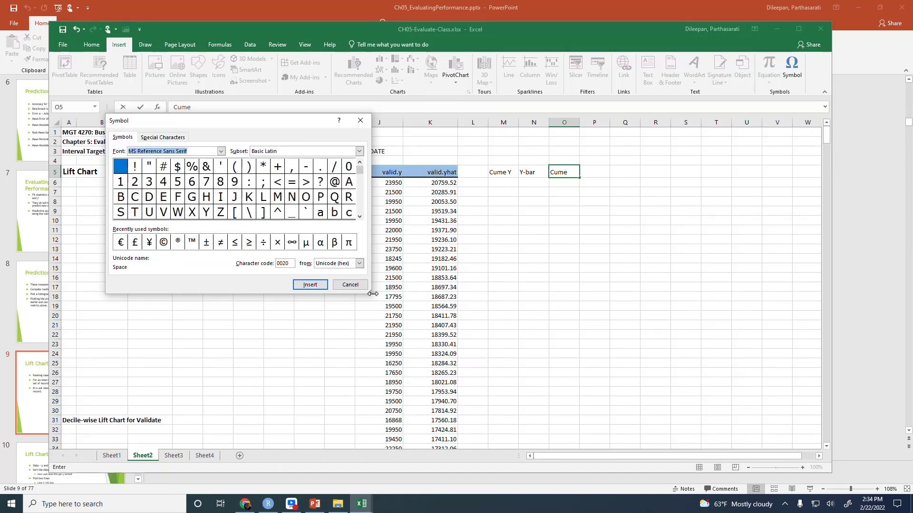
{"action": "left_click_drag", "start_coordinate": [373, 294], "coordinate": [493, 460]}
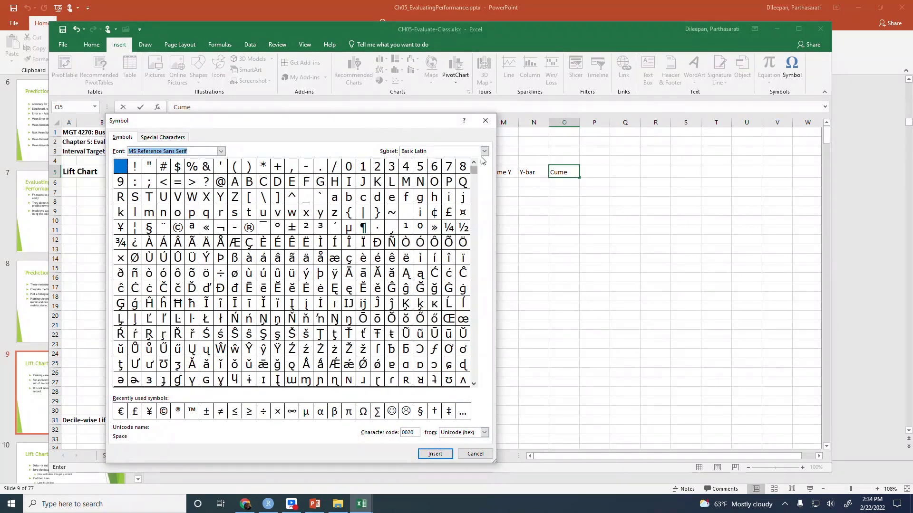
{"action": "left_click", "coordinate": [474, 189]}
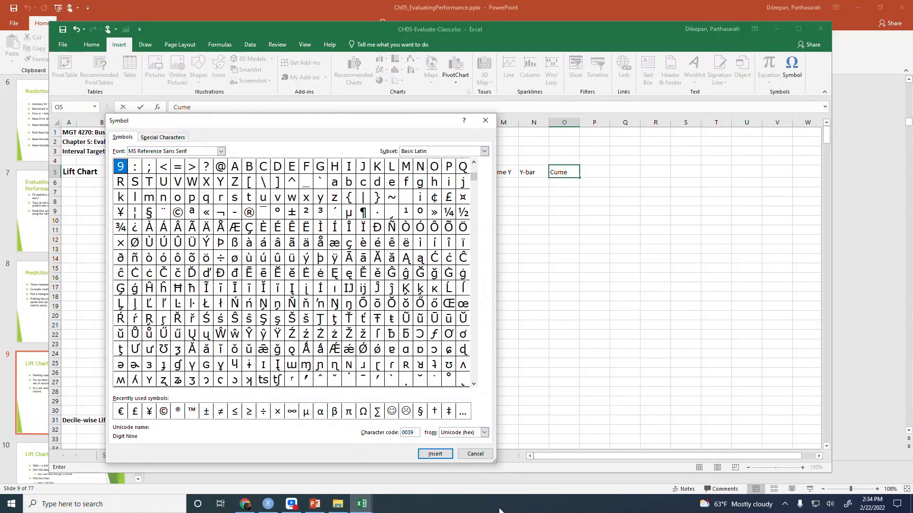
{"action": "left_click", "coordinate": [474, 456]}
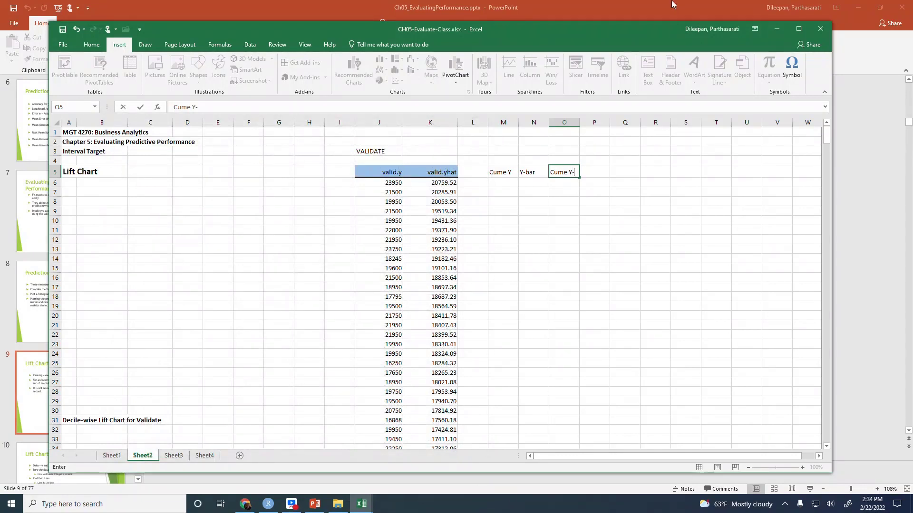
Complete the header in O5 as "Cume Y-bar" and select cell M6 under Cume Y
{"action": "type", "text": "-bar"}
{"action": "key", "text": "Return"}
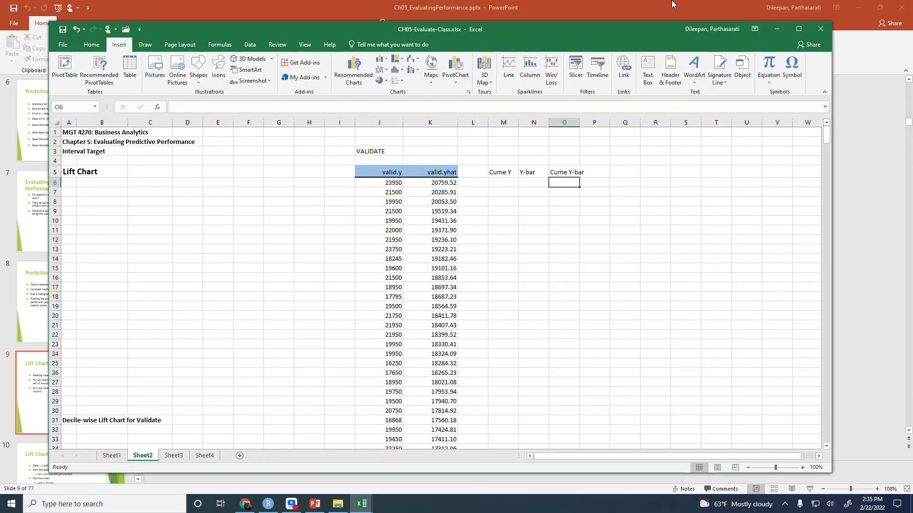
{"action": "left_click", "coordinate": [500, 186]}
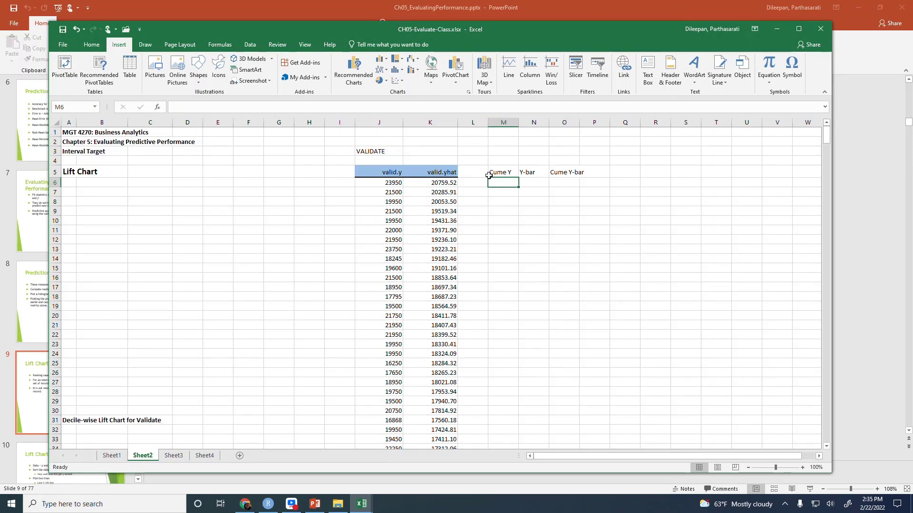
{"action": "type", "text": "=sum("}
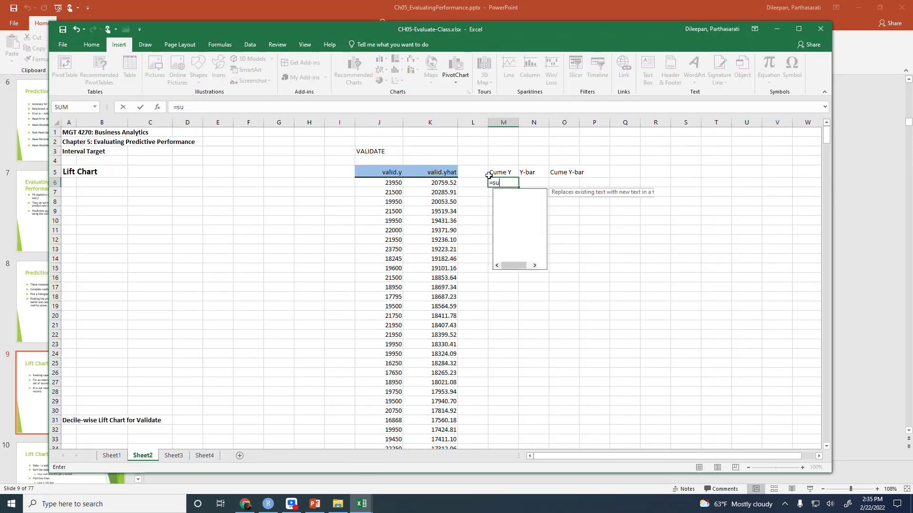
{"action": "key", "text": "Left"}
{"action": "key", "text": "Left"}
{"action": "key", "text": "Left"}
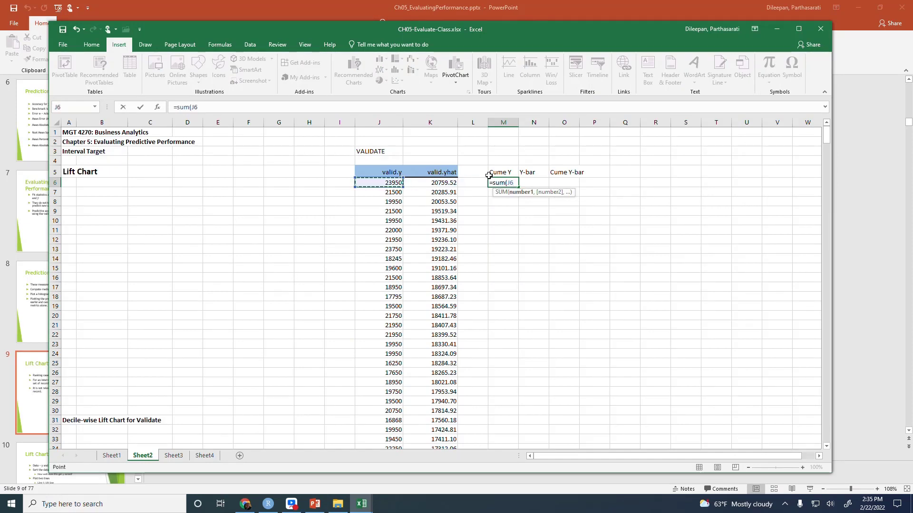
{"action": "key", "text": "F8"}
{"action": "type", "text": ")"}
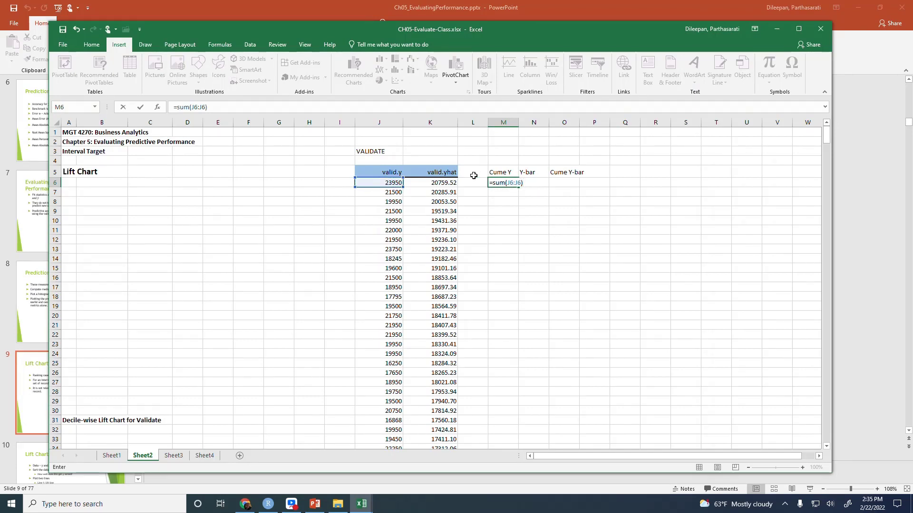
{"action": "left_click", "coordinate": [194, 107]}
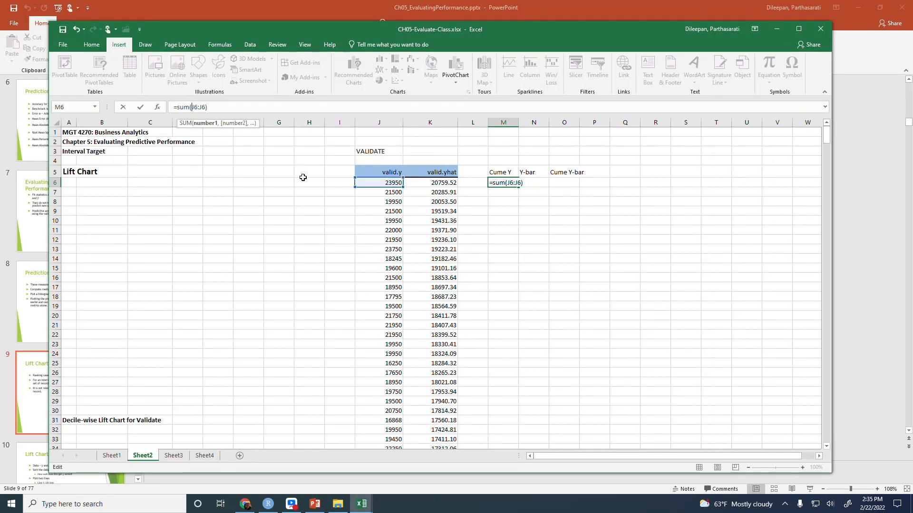
{"action": "key", "text": "F4"}
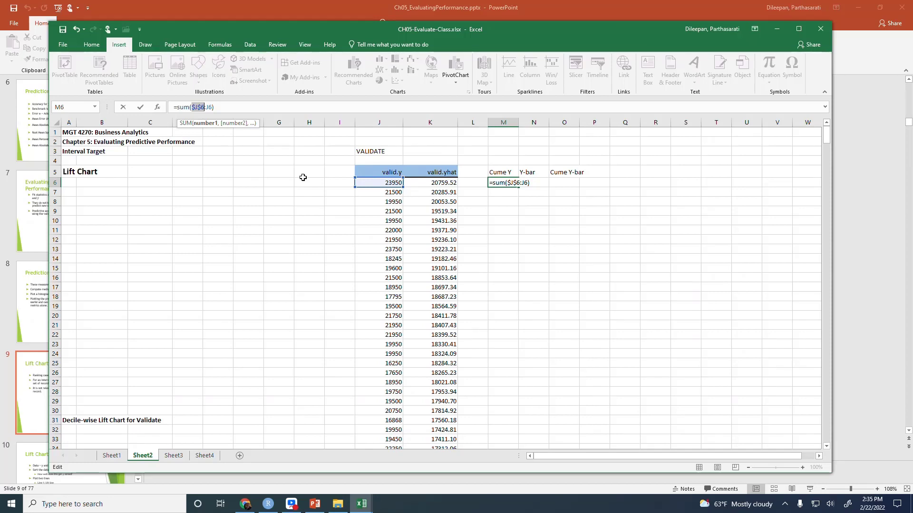
{"action": "key", "text": "Escape"}
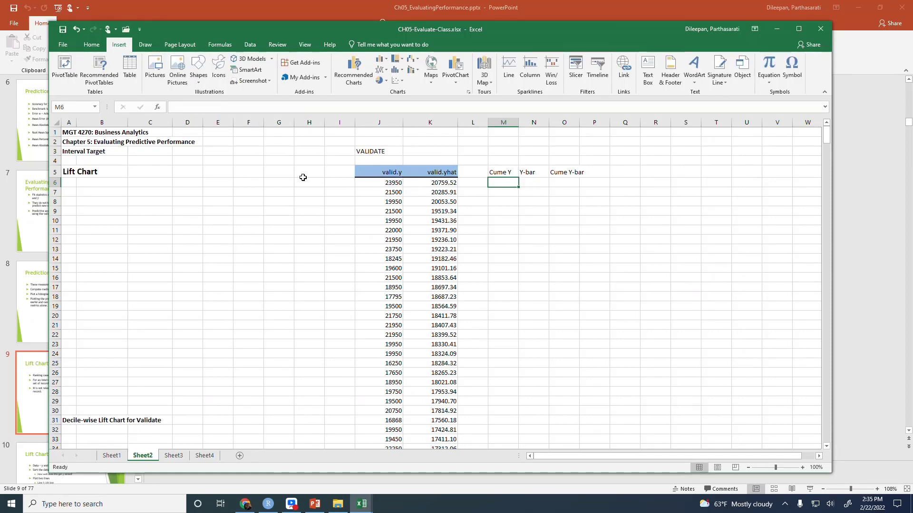
Enter the formula =J6 in M6 as the first Cume Y value
{"action": "type", "text": "="}
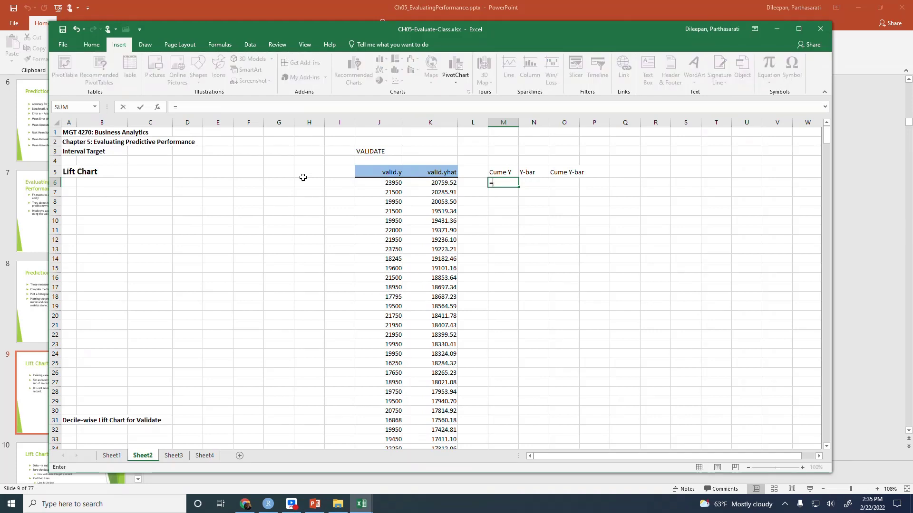
{"action": "key", "text": "Left"}
{"action": "key", "text": "Left"}
{"action": "key", "text": "Left"}
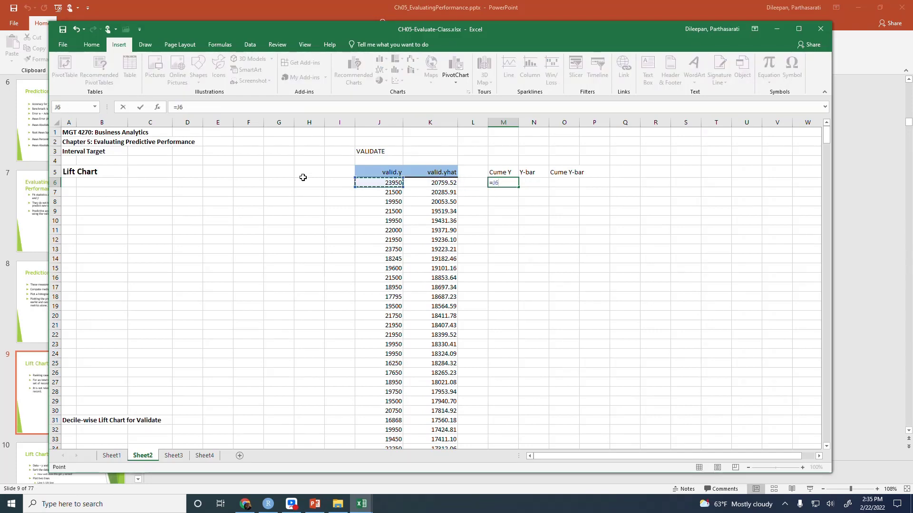
{"action": "key", "text": "Return"}
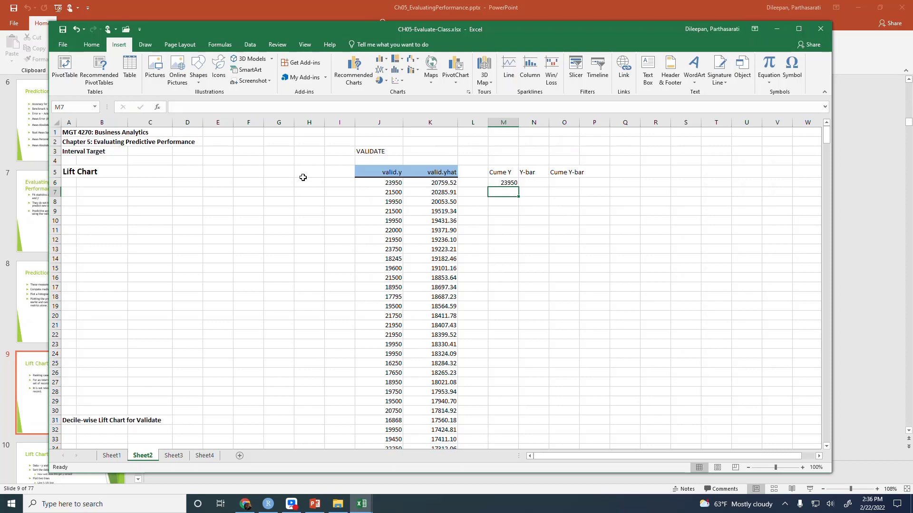
Enter the running-total formula =M6+J7 in cell M7
{"action": "type", "text": "="}
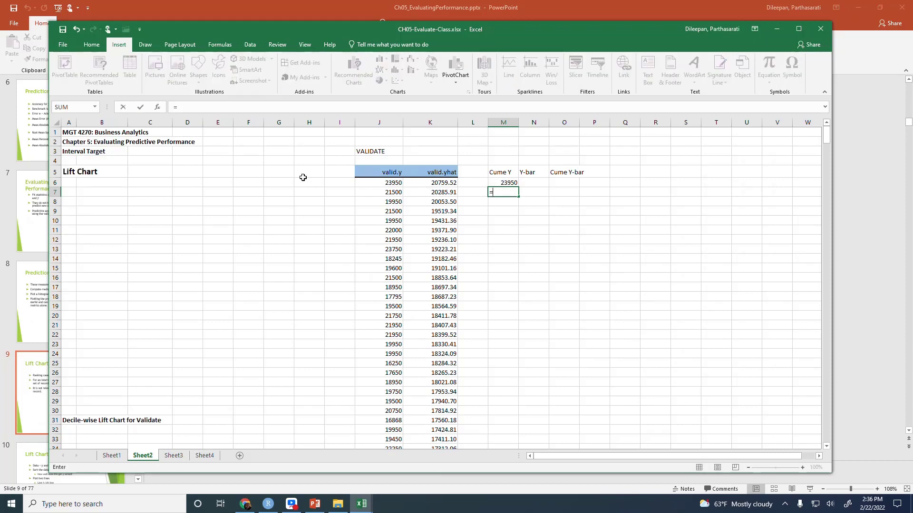
{"action": "key", "text": "Up"}
{"action": "type", "text": "+"}
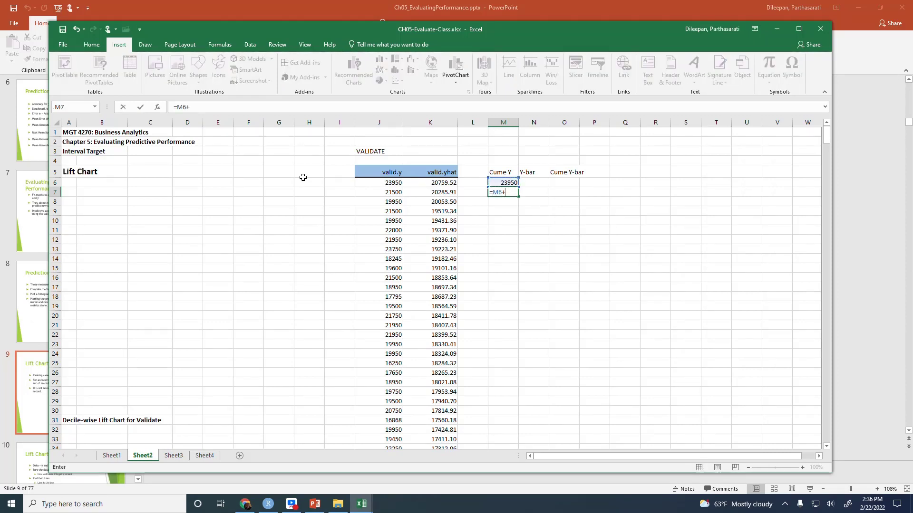
{"action": "key", "text": "Left"}
{"action": "key", "text": "Left"}
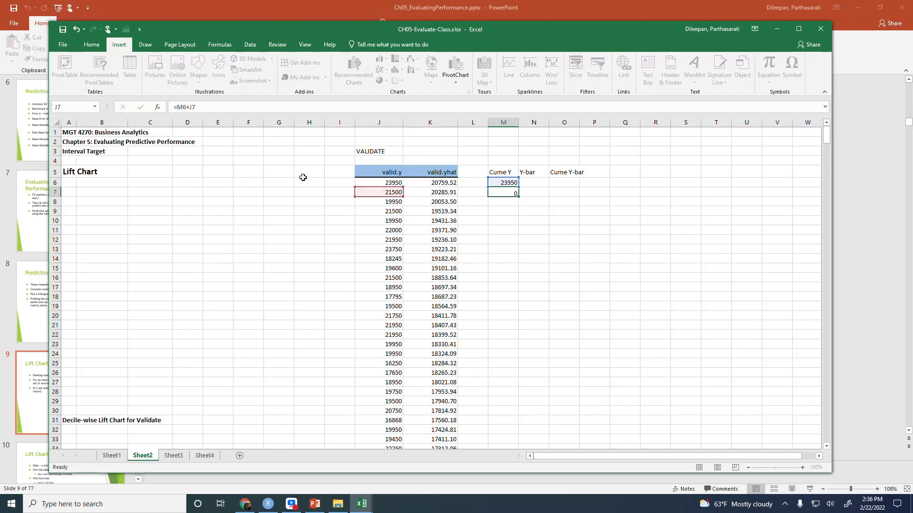
{"action": "key", "text": "Return"}
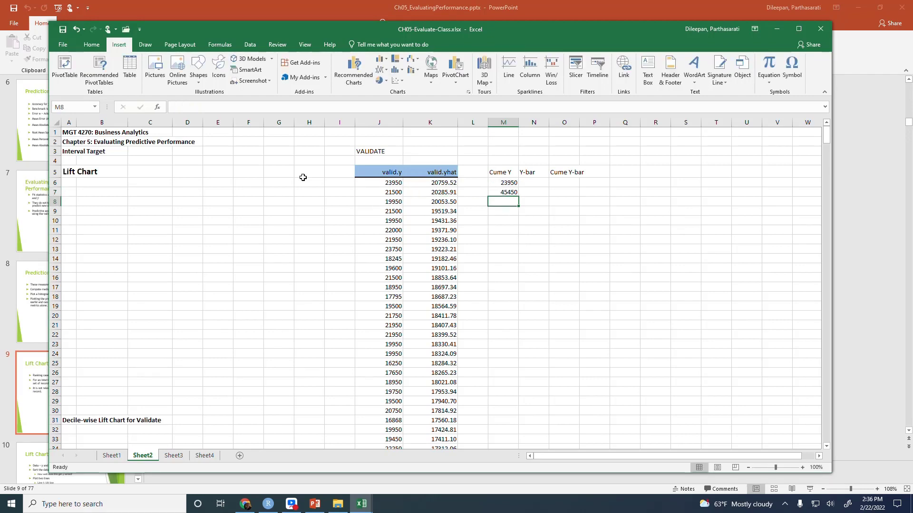
Copy the running-total formula in M7 down the Cume Y column through M580, and return to cell M6
{"action": "left_click", "coordinate": [507, 192]}
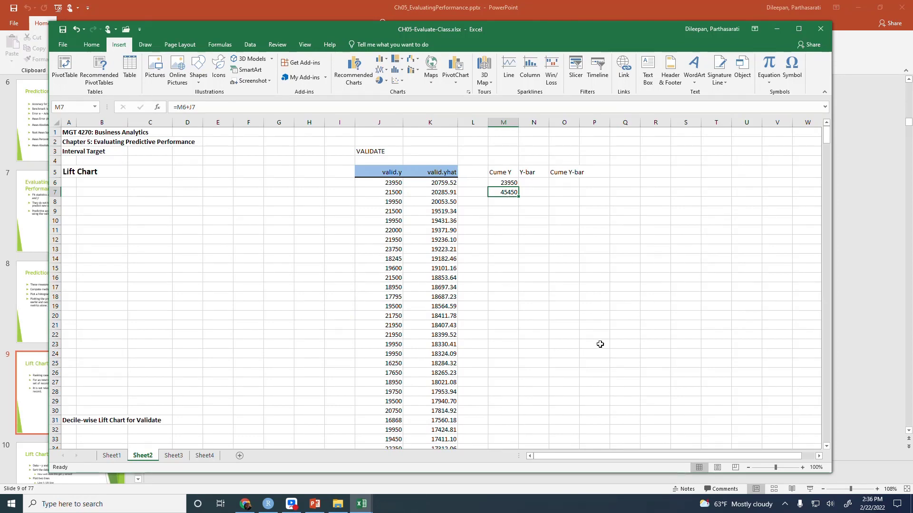
{"action": "key", "text": "ctrl+c"}
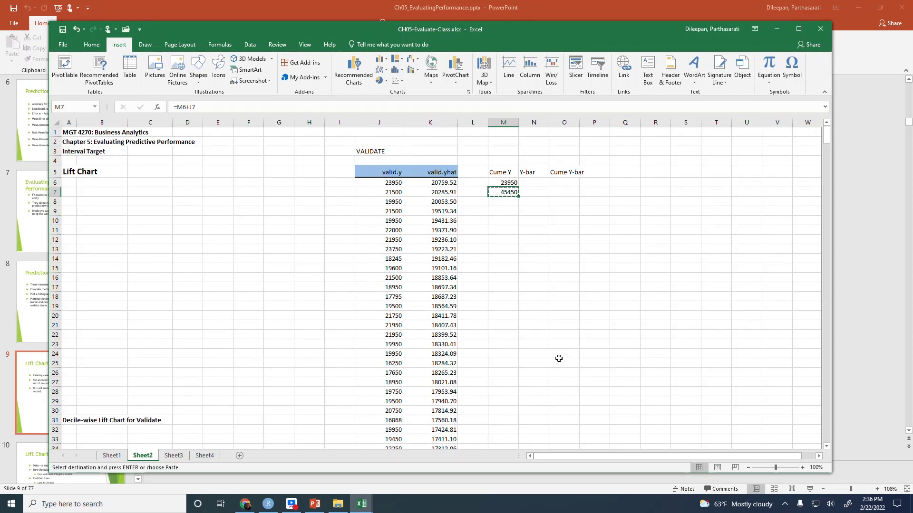
{"action": "left_click", "coordinate": [442, 229]}
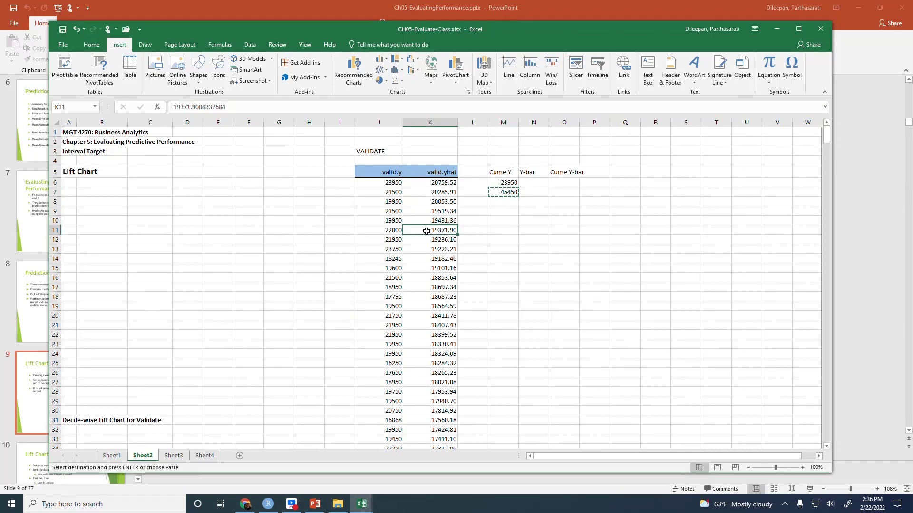
{"action": "key", "text": "ctrl+Down"}
{"action": "key", "text": "Right"}
{"action": "key", "text": "Right"}
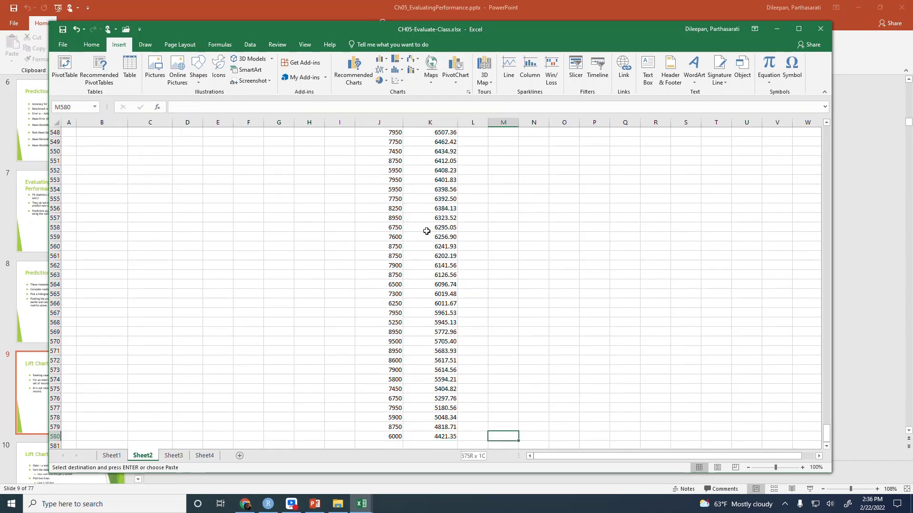
{"action": "key", "text": "ctrl+shift+Up"}
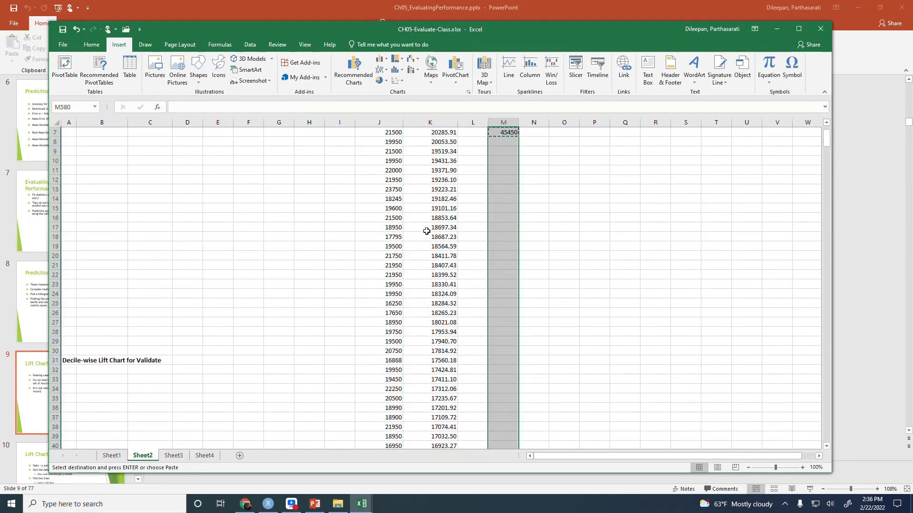
{"action": "key", "text": "Return"}
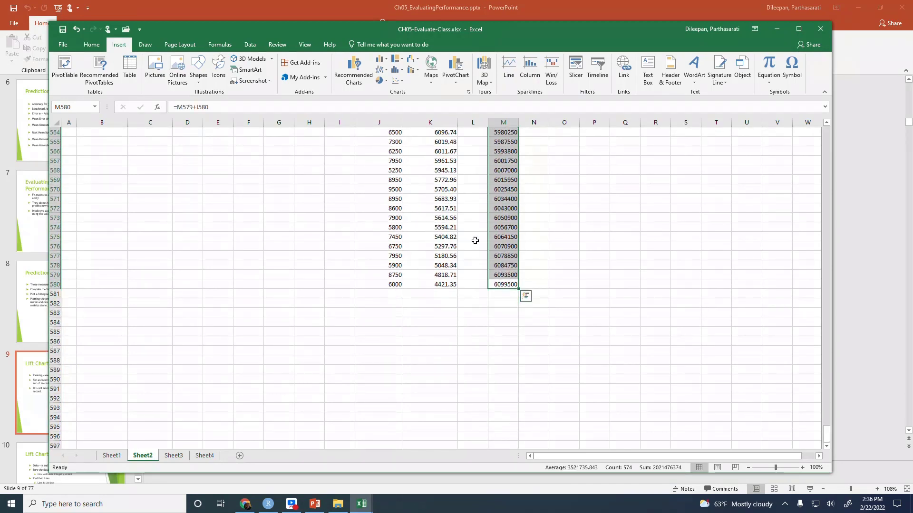
{"action": "scroll", "coordinate": [475, 240], "scroll_direction": "up", "scroll_amount": 11}
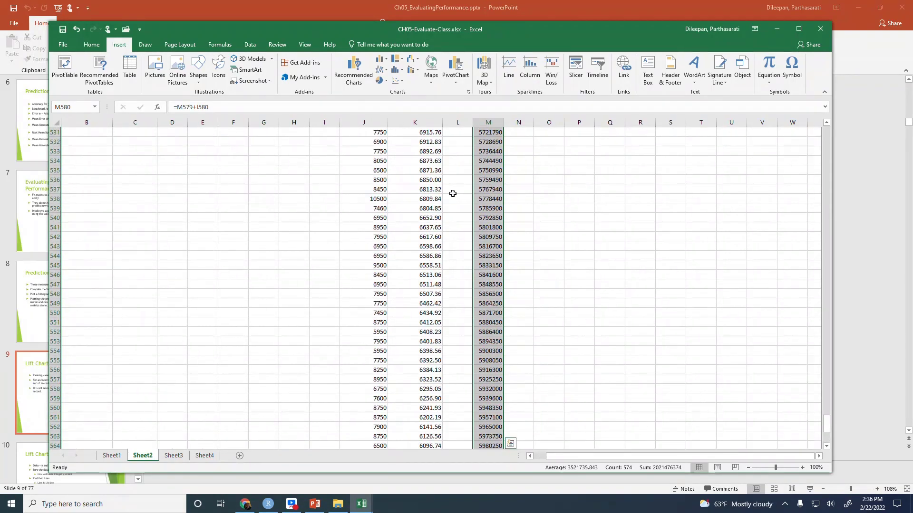
{"action": "key", "text": "ctrl+Home"}
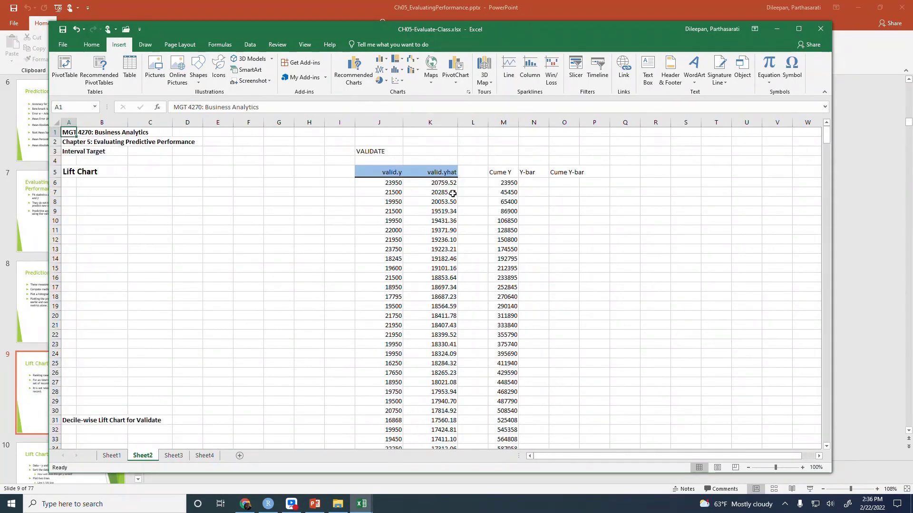
{"action": "left_click", "coordinate": [505, 185]}
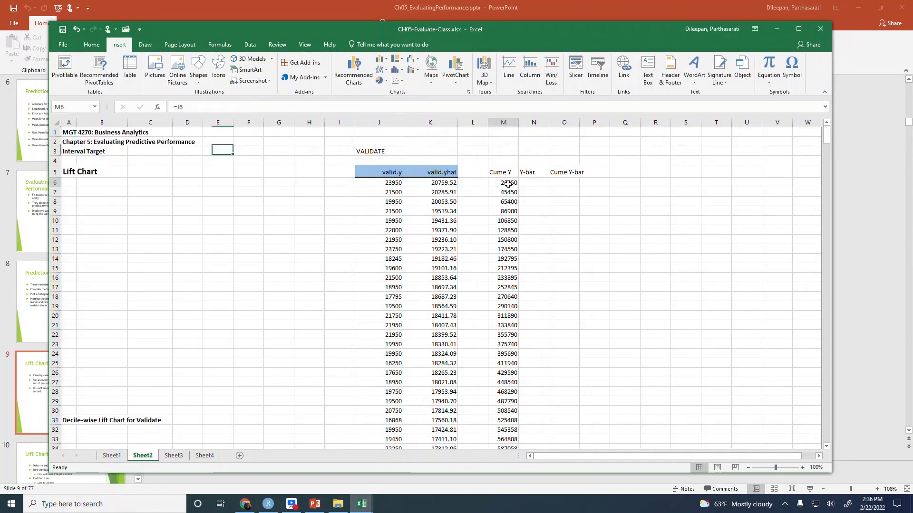
Review the first predicted value in K6 and the running-total formula in M7
{"action": "left_click", "coordinate": [440, 185]}
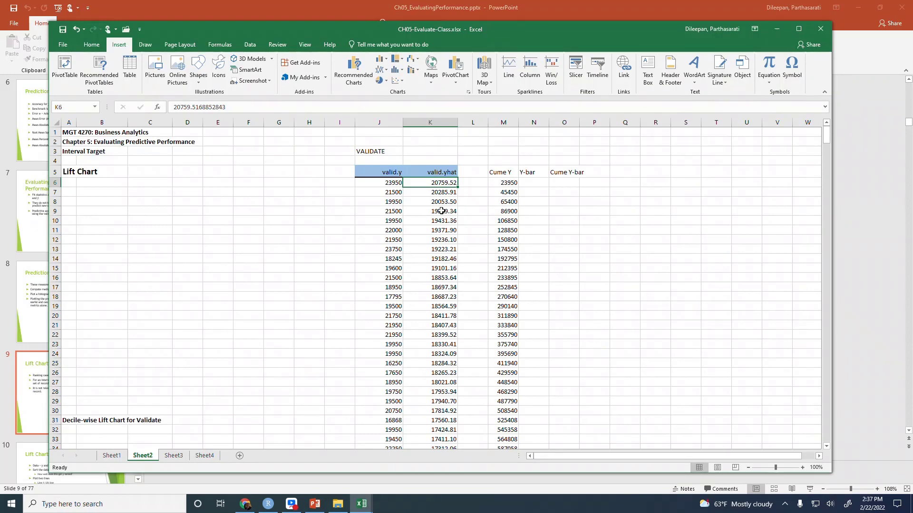
{"action": "left_click", "coordinate": [505, 192]}
{"action": "key", "text": "F2"}
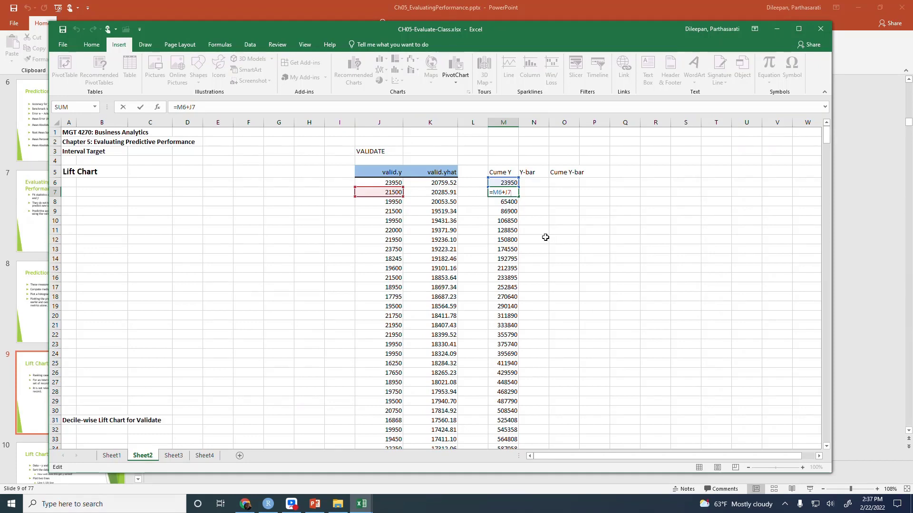
{"action": "key", "text": "ctrl+Return"}
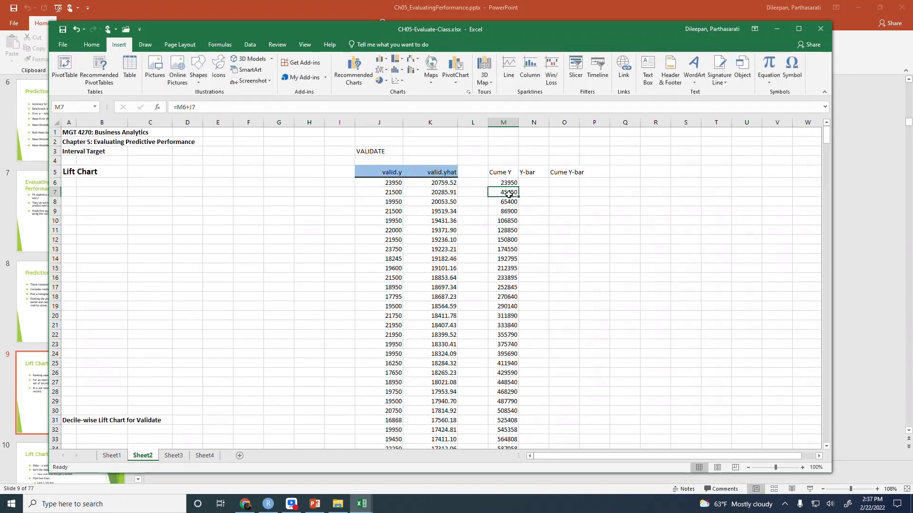
Insert a new sheet column at L, between the valid.yhat and Cume Y columns
{"action": "key", "text": "Up"}
{"action": "key", "text": "Up"}
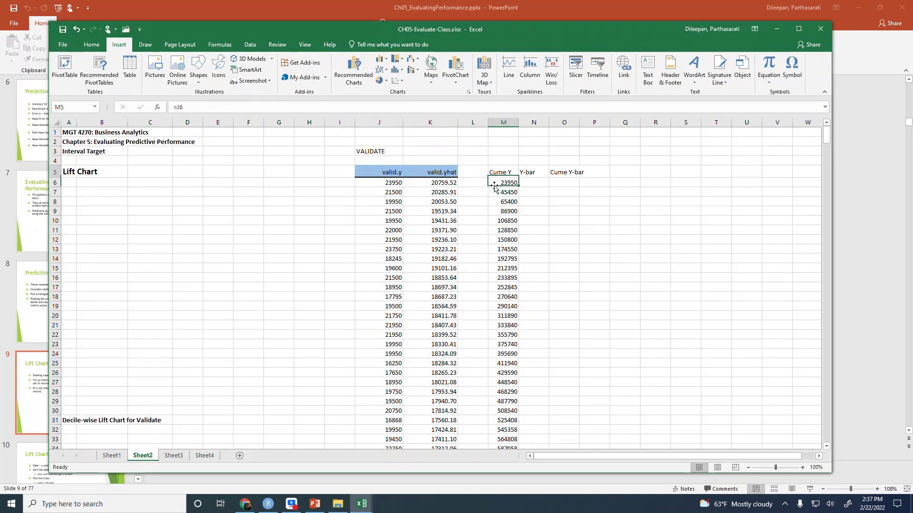
{"action": "key", "text": "Left"}
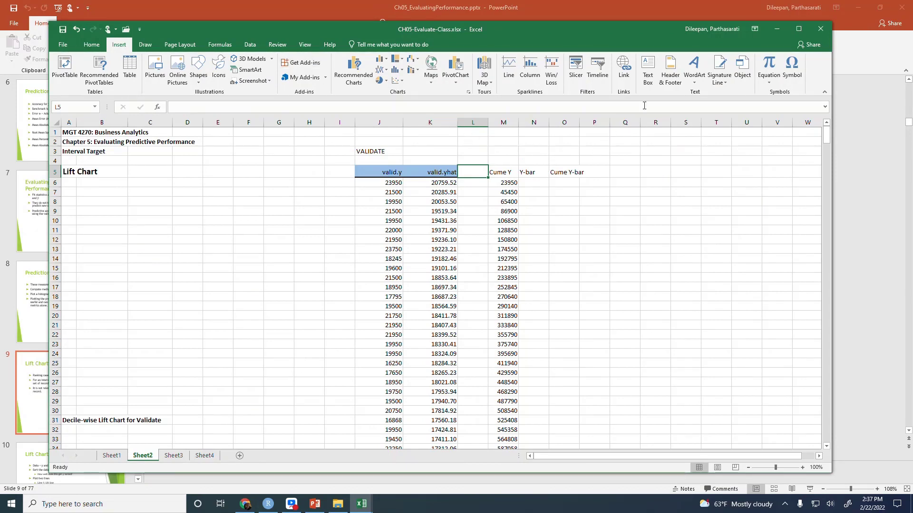
{"action": "left_click", "coordinate": [93, 45]}
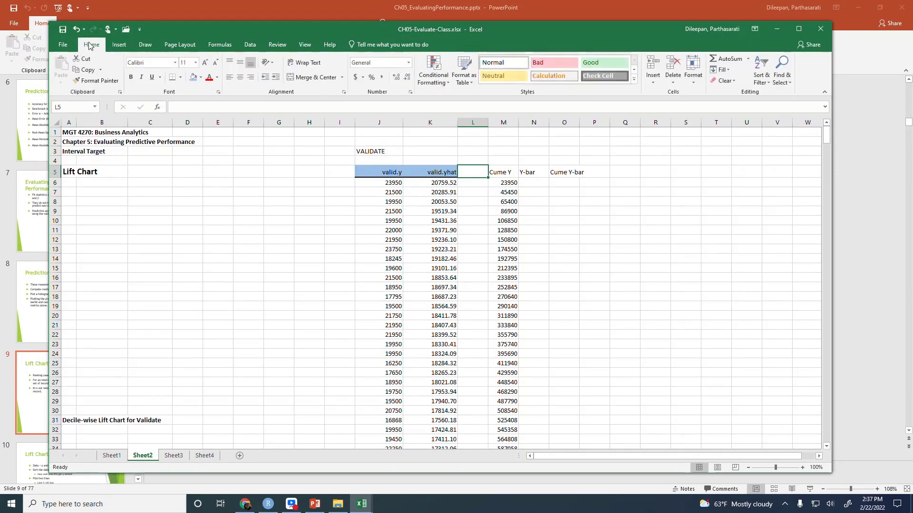
{"action": "left_click", "coordinate": [653, 84]}
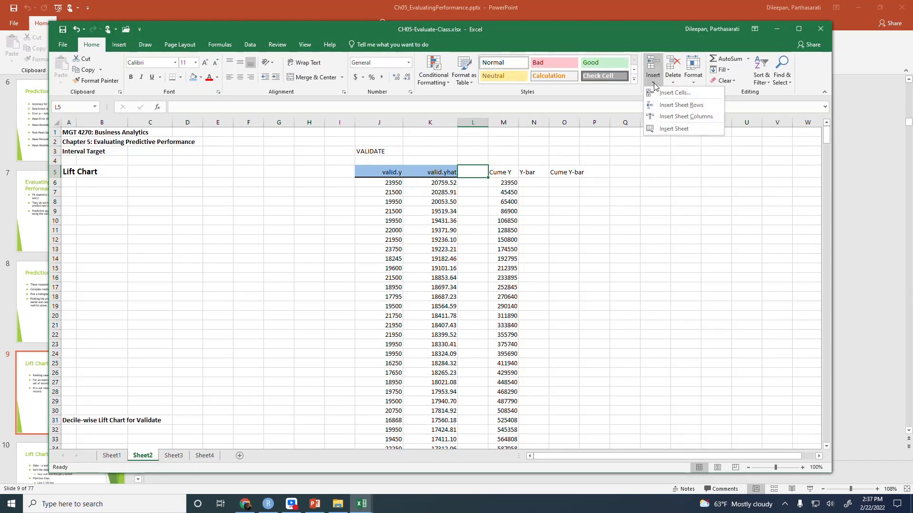
{"action": "left_click", "coordinate": [675, 122]}
Add the header "Case" in M5 and enter the case numbers 1 and 2 in M6 and M7
{"action": "left_click", "coordinate": [528, 183]}
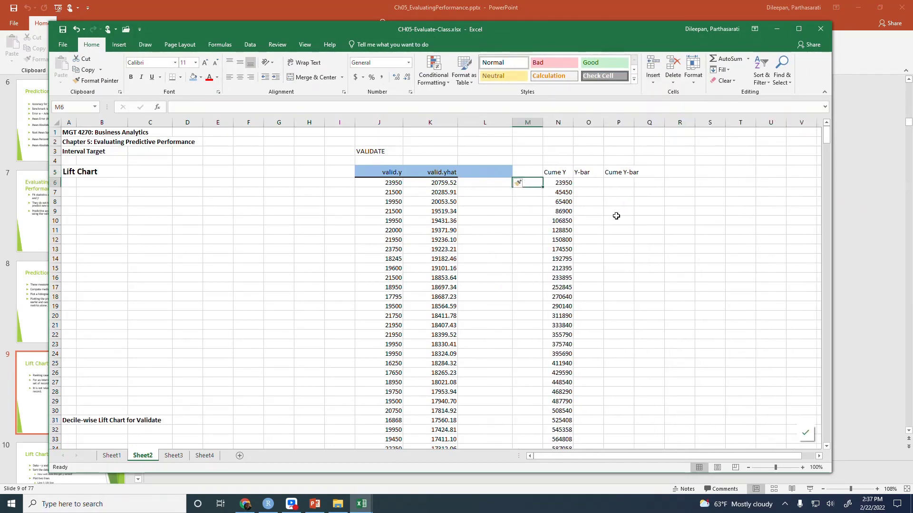
{"action": "key", "text": "Up"}
{"action": "type", "text": "Ca"}
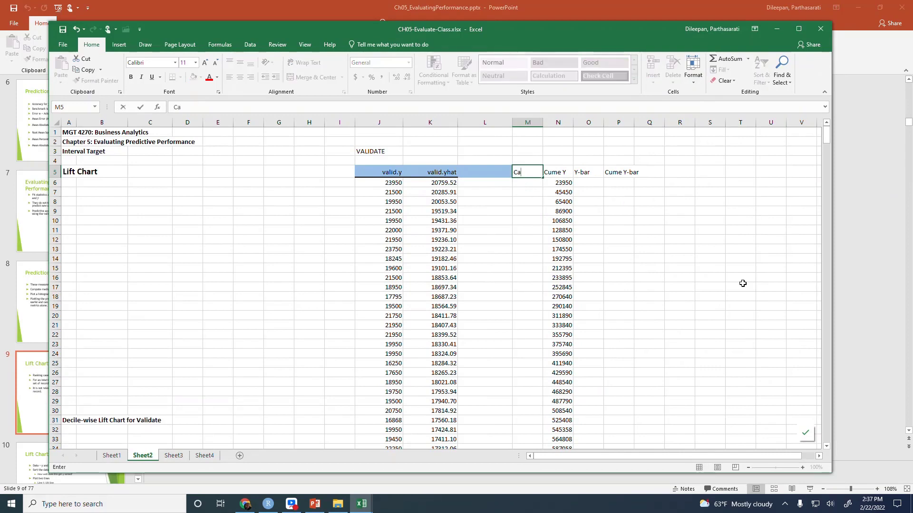
{"action": "type", "text": "se"}
{"action": "key", "text": "Return"}
{"action": "type", "text": "1"}
{"action": "key", "text": "Return"}
{"action": "type", "text": "2"}
{"action": "key", "text": "Return"}
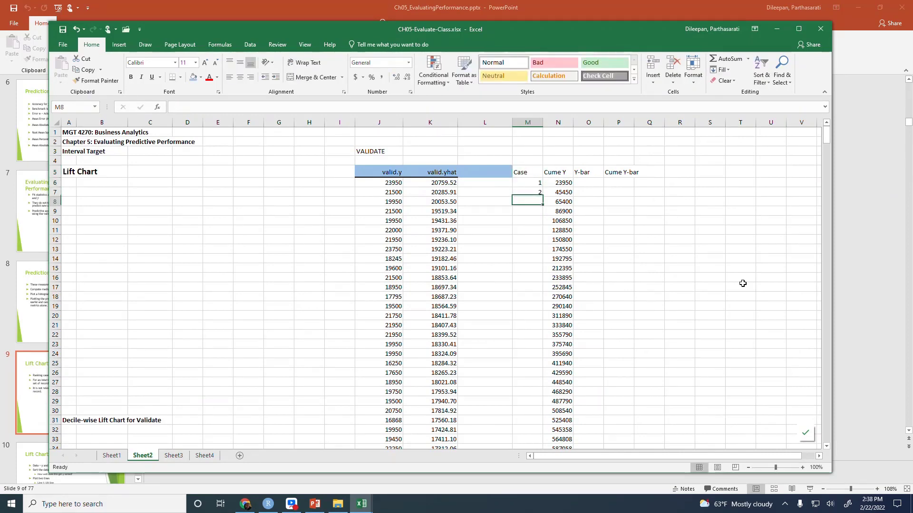
Extend the case number series from M6:M7 down through M580 and right-align the Case header
{"action": "key", "text": "Up"}
{"action": "key", "text": "Up"}
{"action": "key", "text": "shift+Down"}
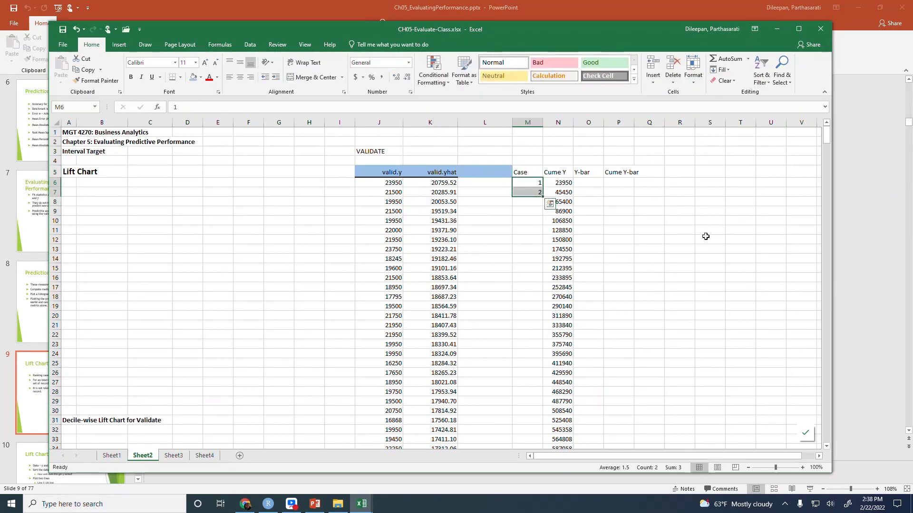
{"action": "left_click_drag", "start_coordinate": [542, 196], "coordinate": [541, 195]}
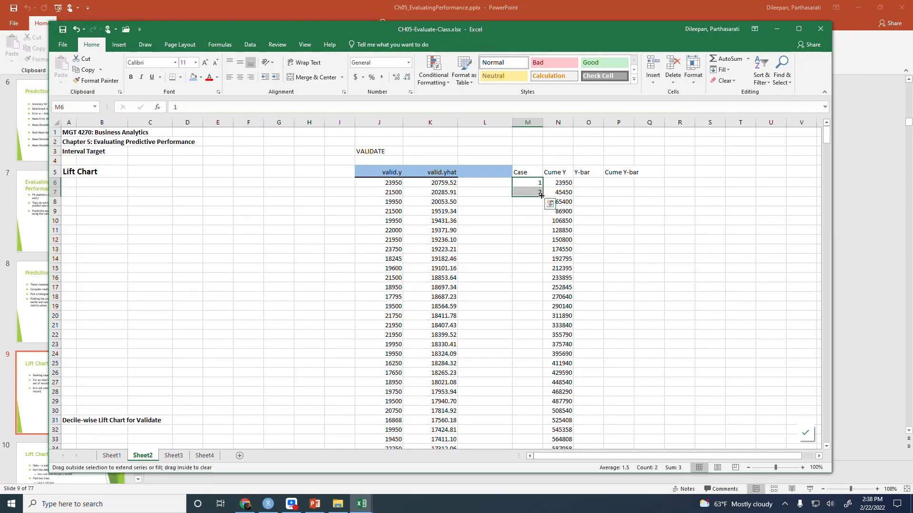
{"action": "double_click", "coordinate": [541, 195]}
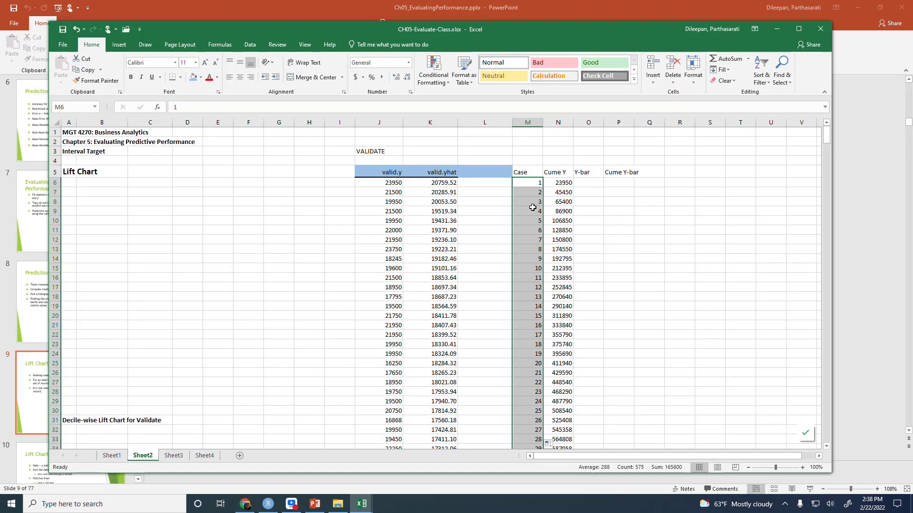
{"action": "left_click", "coordinate": [525, 173]}
{"action": "left_click", "coordinate": [248, 79]}
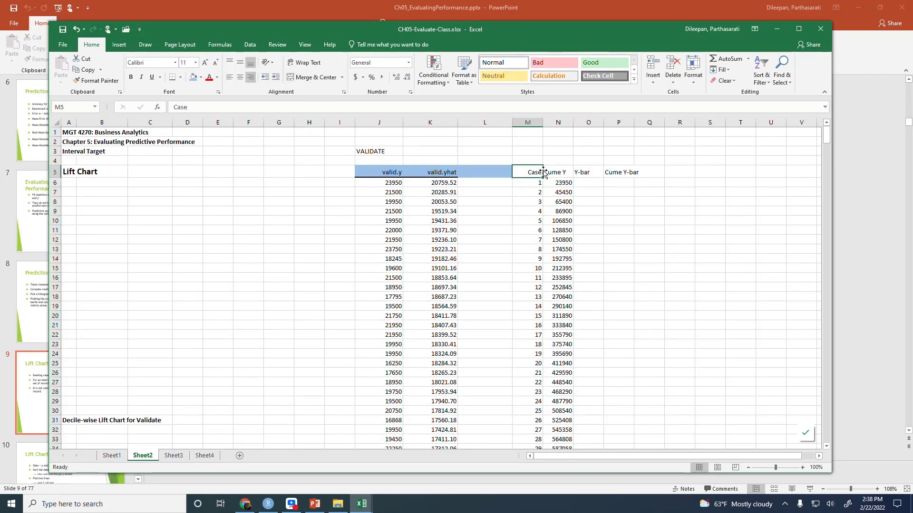
{"action": "left_click_drag", "start_coordinate": [547, 172], "coordinate": [540, 171]}
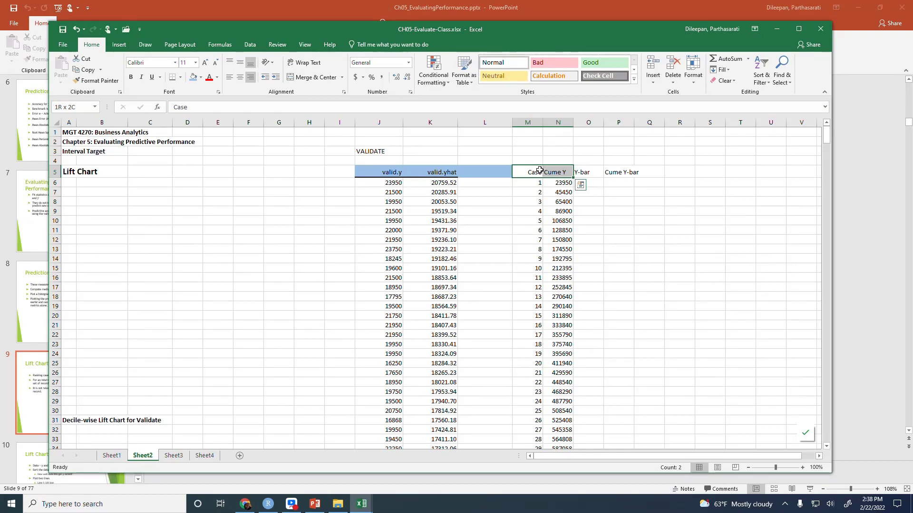
{"action": "key", "text": "ctrl+shift+Down"}
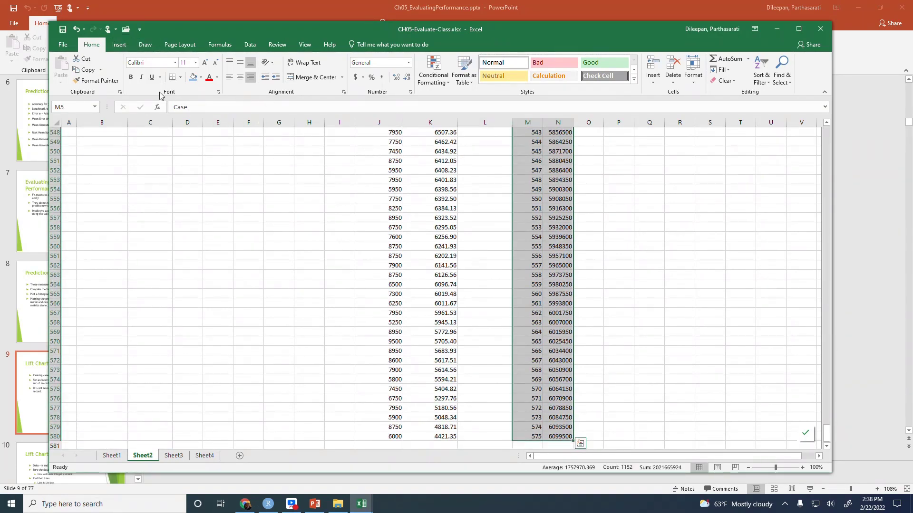
{"action": "scroll", "coordinate": [675, 368], "scroll_direction": "right", "scroll_amount": 15}
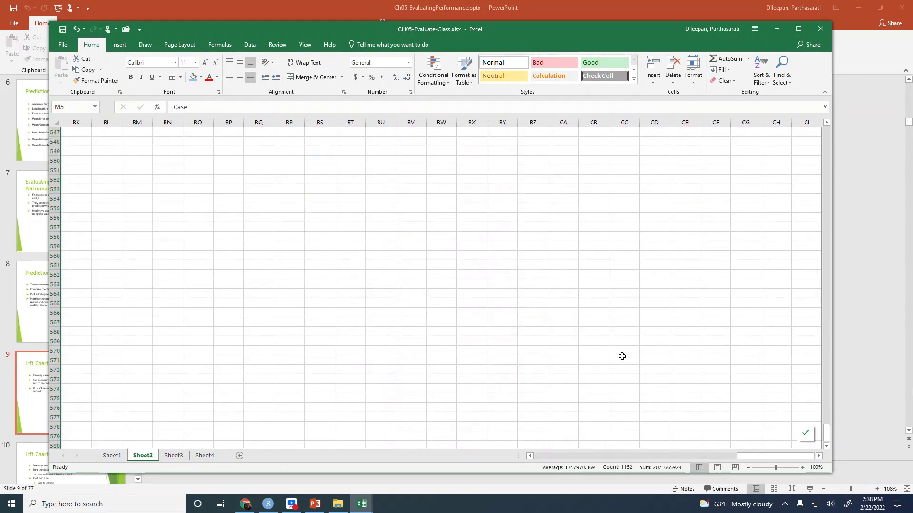
{"action": "scroll", "coordinate": [616, 353], "scroll_direction": "up", "scroll_amount": 6}
{"action": "key", "text": "ctrl+Home"}
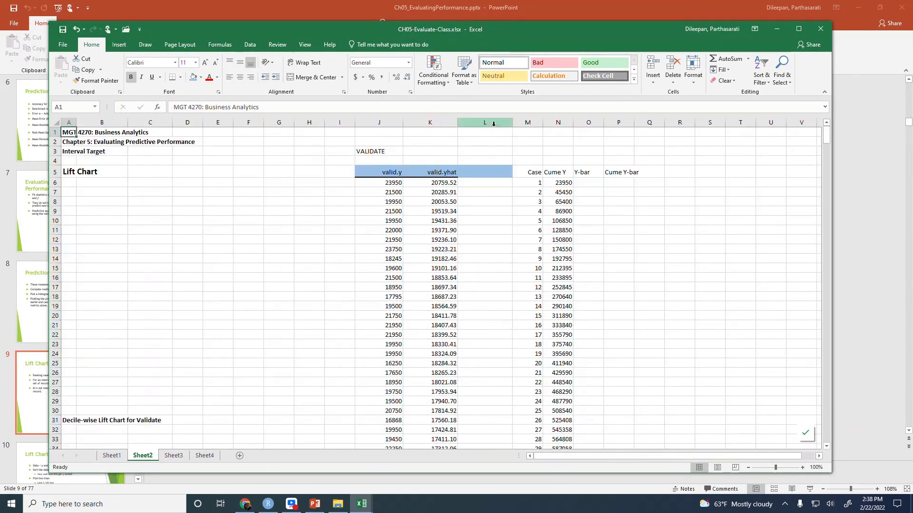
Create a Scatter with Smooth Lines and Markers chart from M5:N580 and place it below the Lift Chart heading
{"action": "left_click", "coordinate": [526, 173]}
{"action": "key", "text": "shift+Right"}
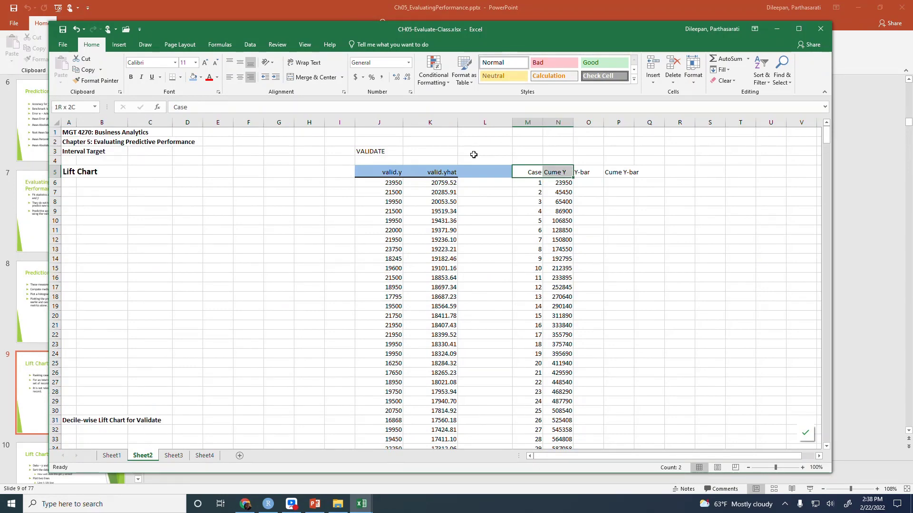
{"action": "key", "text": "ctrl+shift+Down"}
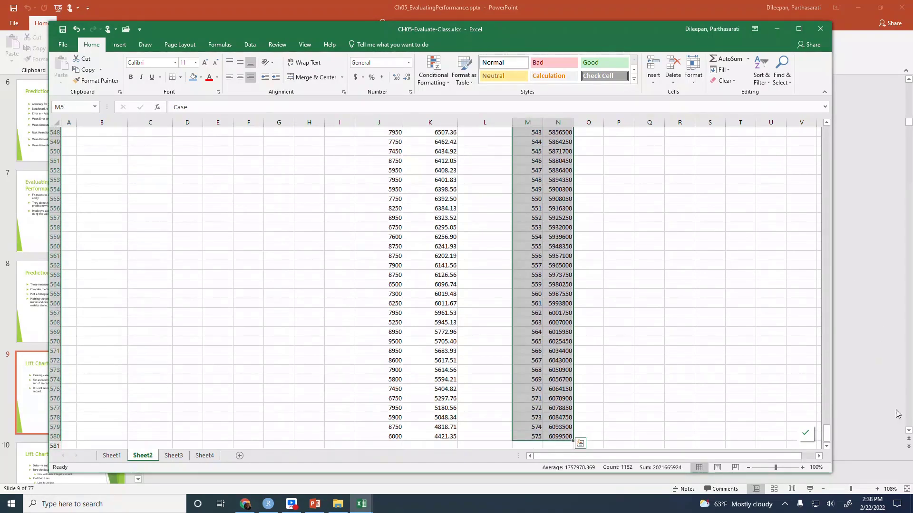
{"action": "left_click_drag", "start_coordinate": [828, 439], "coordinate": [828, 133]}
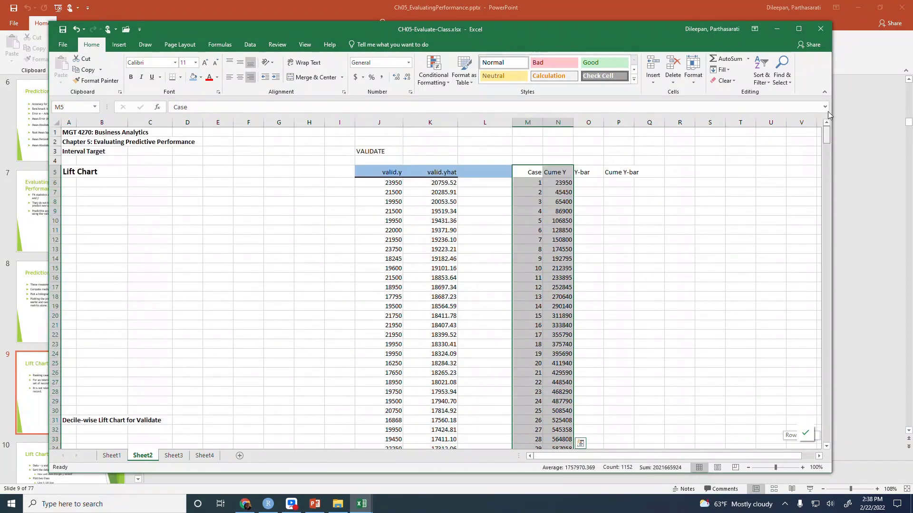
{"action": "left_click", "coordinate": [119, 44]}
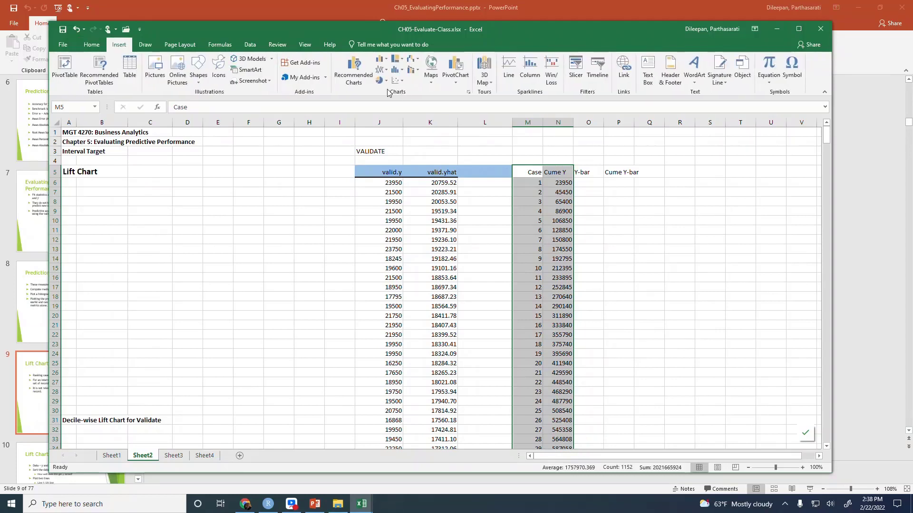
{"action": "left_click", "coordinate": [404, 83]}
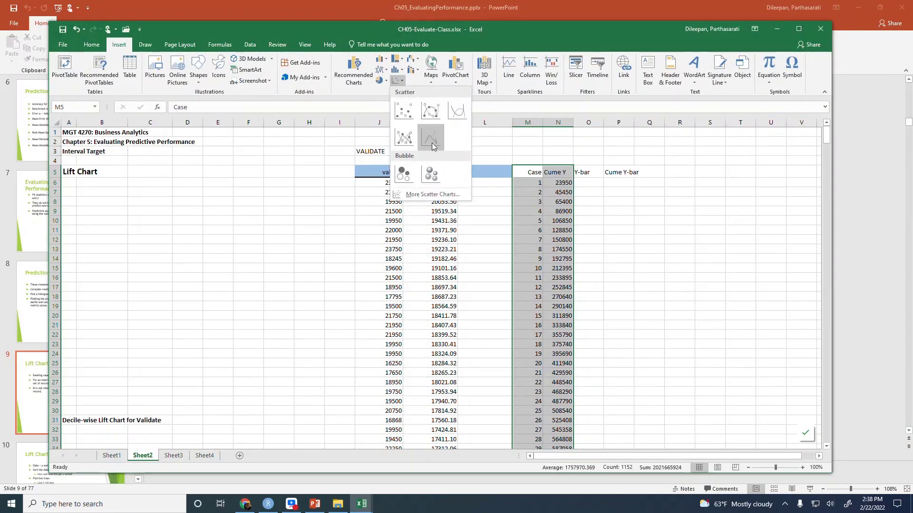
{"action": "left_click", "coordinate": [431, 111]}
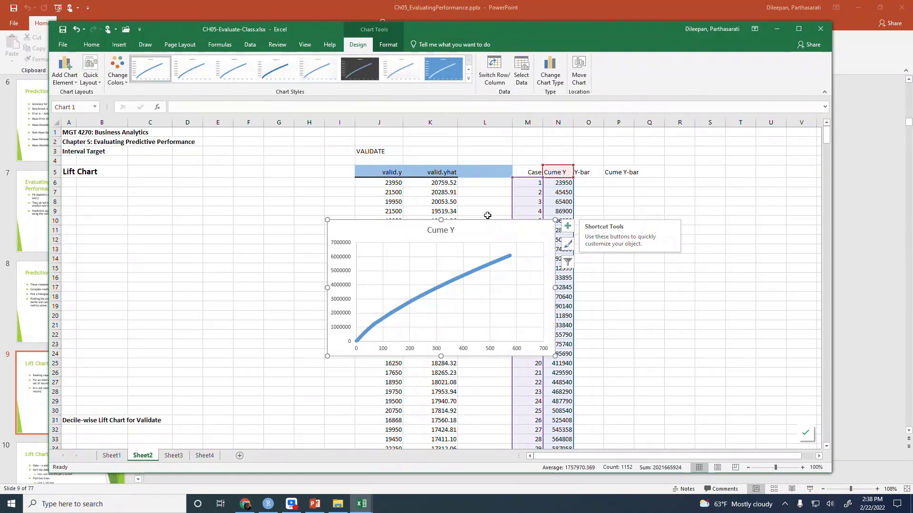
{"action": "left_click_drag", "start_coordinate": [486, 221], "coordinate": [210, 192]}
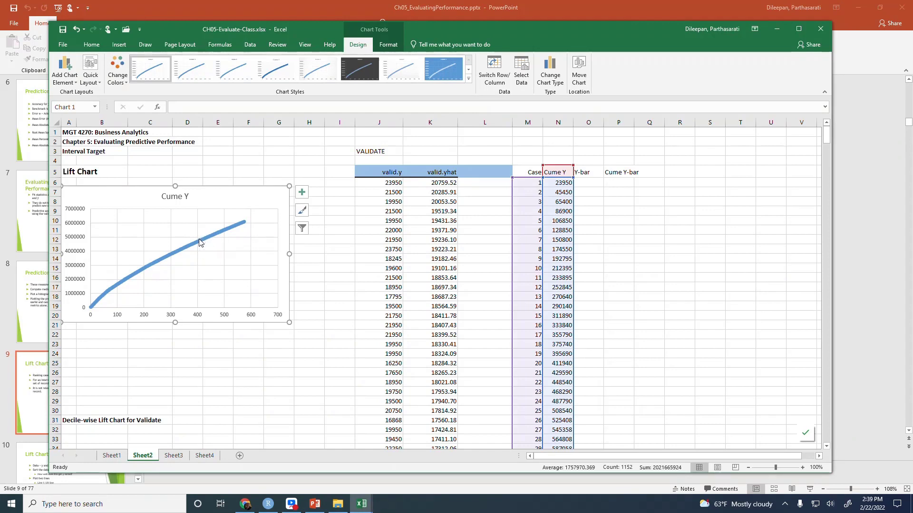
Right-align the Y-bar and Cume Y-bar headers in O5 and P5, and widen column P
{"action": "mouse_move", "coordinate": [199, 242]}
{"action": "left_click", "coordinate": [593, 173]}
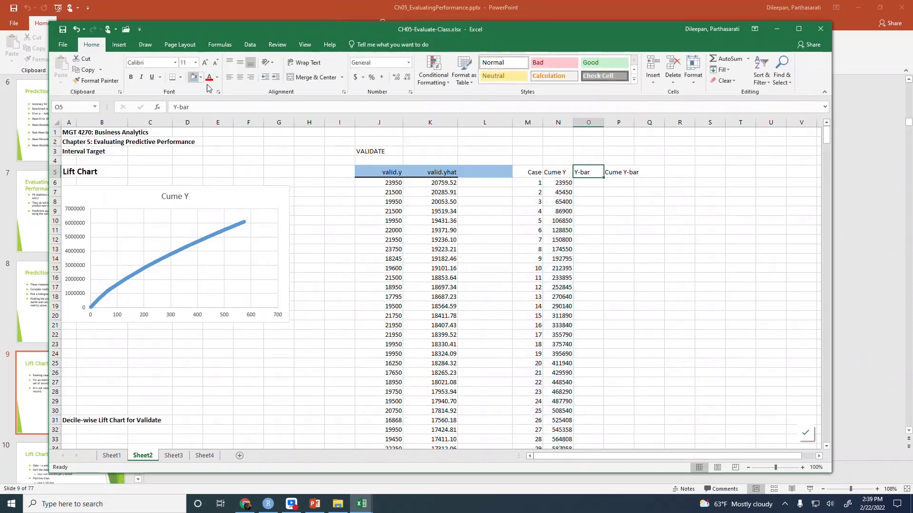
{"action": "left_click", "coordinate": [251, 78]}
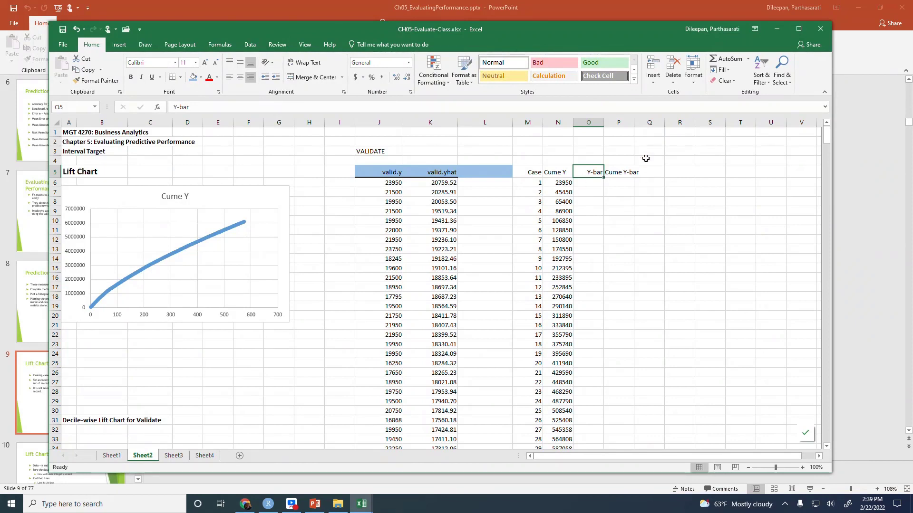
{"action": "left_click_drag", "start_coordinate": [635, 122], "coordinate": [656, 122]}
{"action": "left_click", "coordinate": [622, 171]}
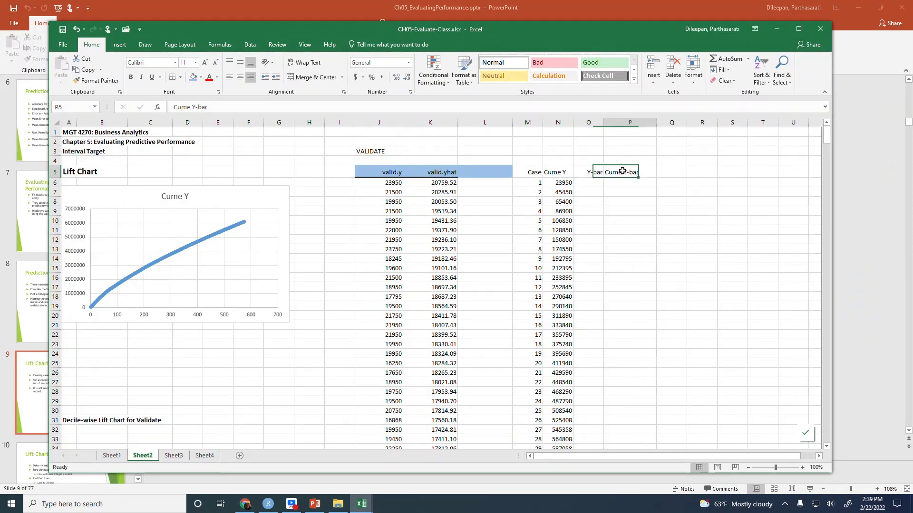
{"action": "left_click", "coordinate": [251, 80]}
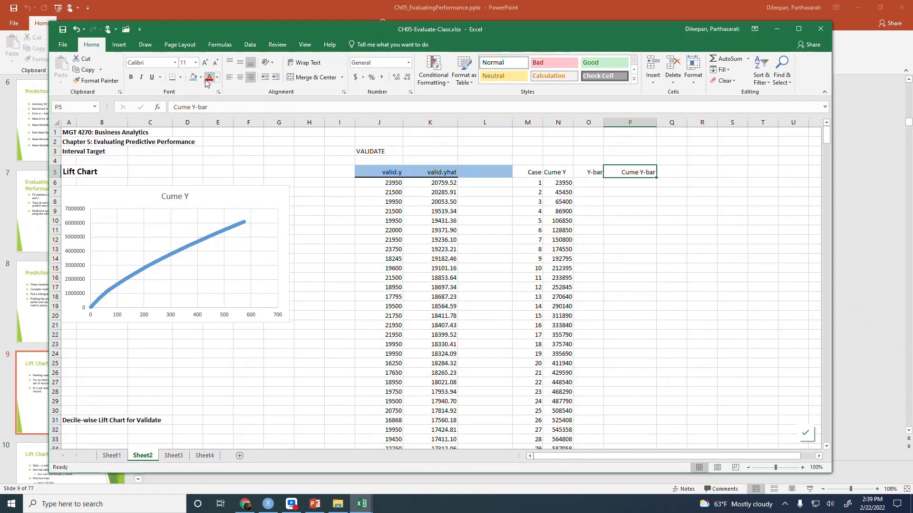
Enter the label "Y-bar" in cell N3 above the Cume Y column
{"action": "left_click", "coordinate": [559, 148]}
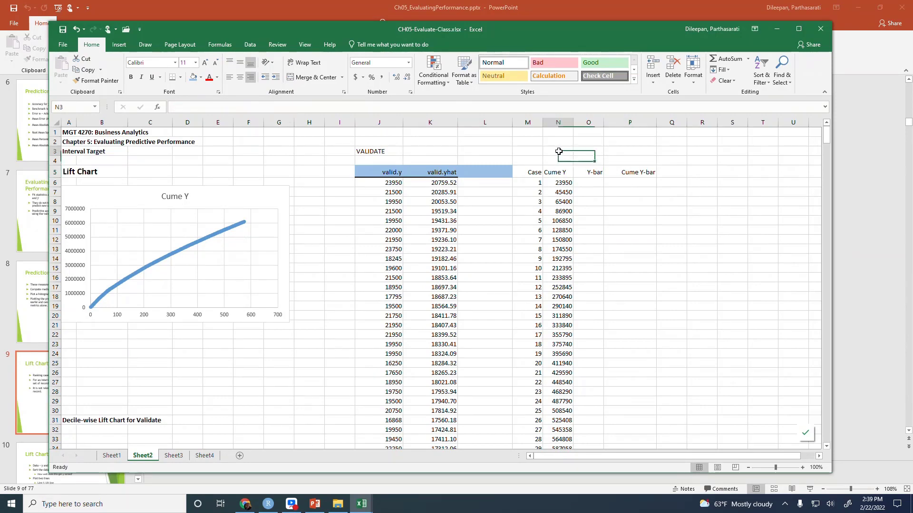
{"action": "type", "text": "Y-bar"}
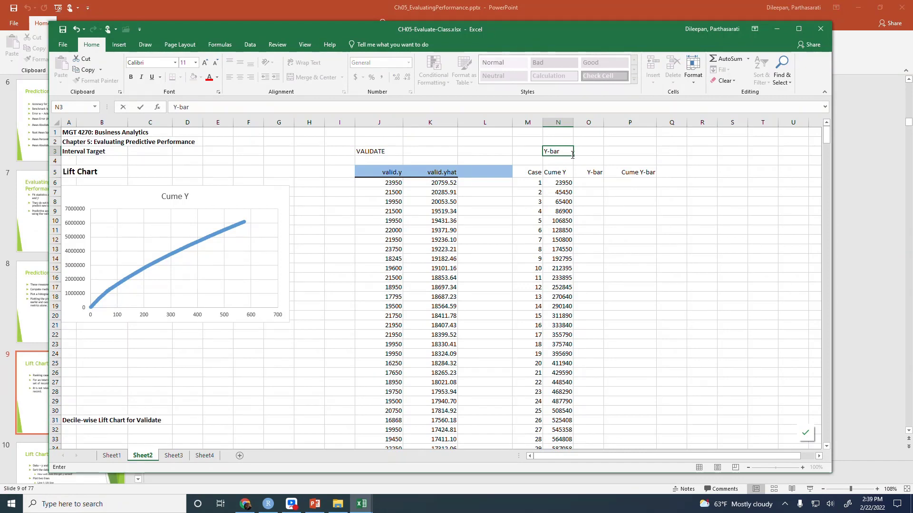
{"action": "key", "text": "Tab"}
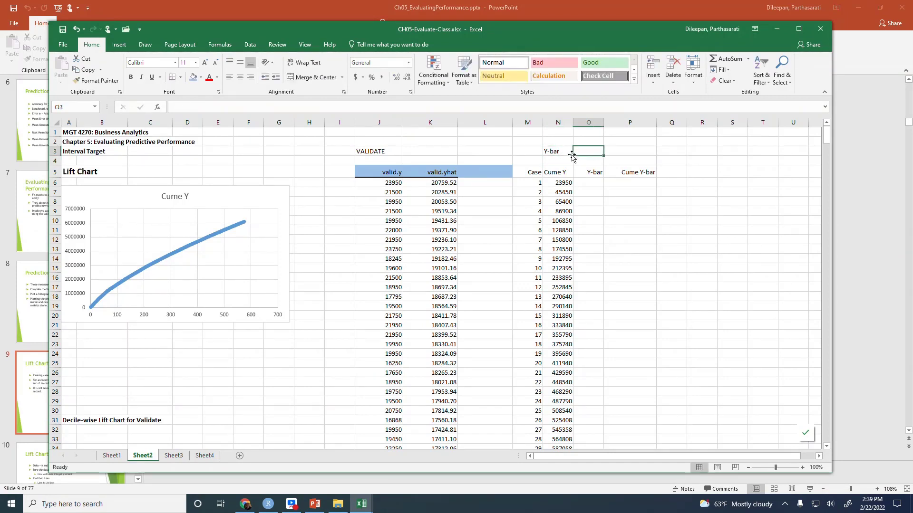
Compute the mean of the validation Y values in O3 with =AVERAGE(J6:J580)
{"action": "type", "text": "=aver"}
{"action": "key", "text": "Tab"}
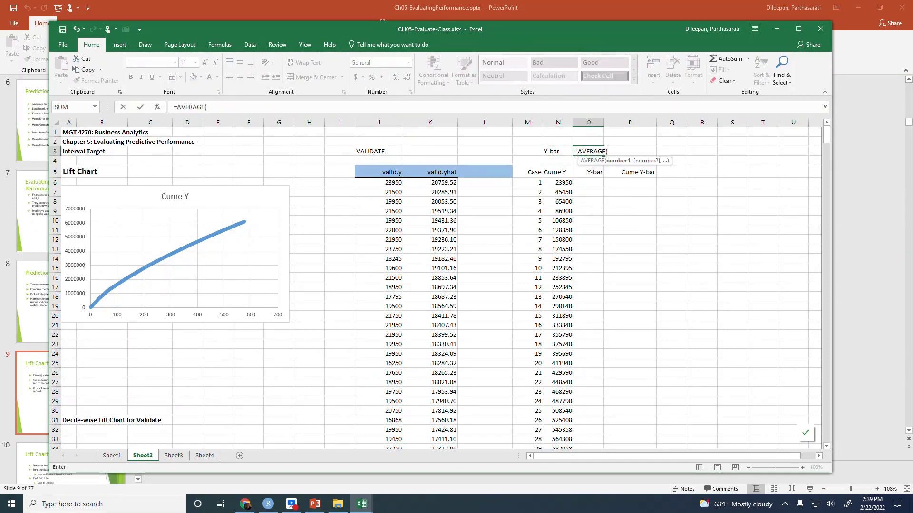
{"action": "left_click", "coordinate": [393, 186]}
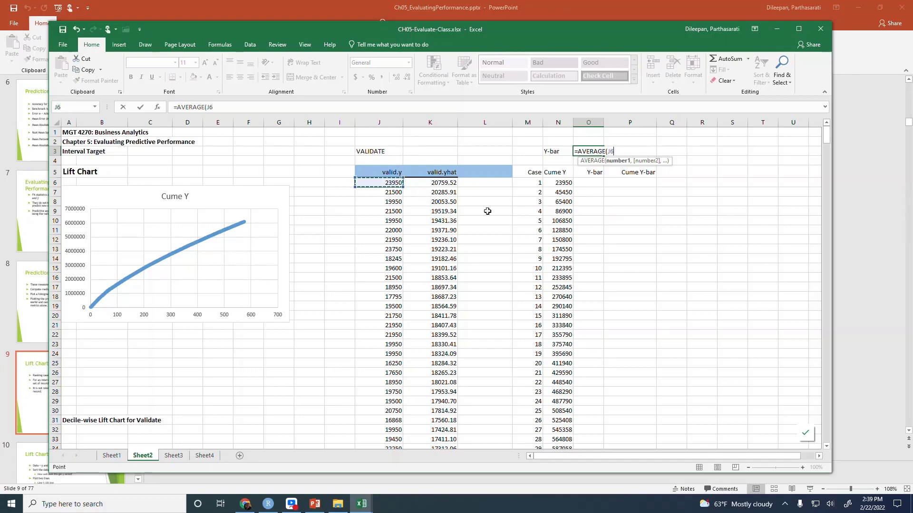
{"action": "key", "text": "ctrl+shift+Down"}
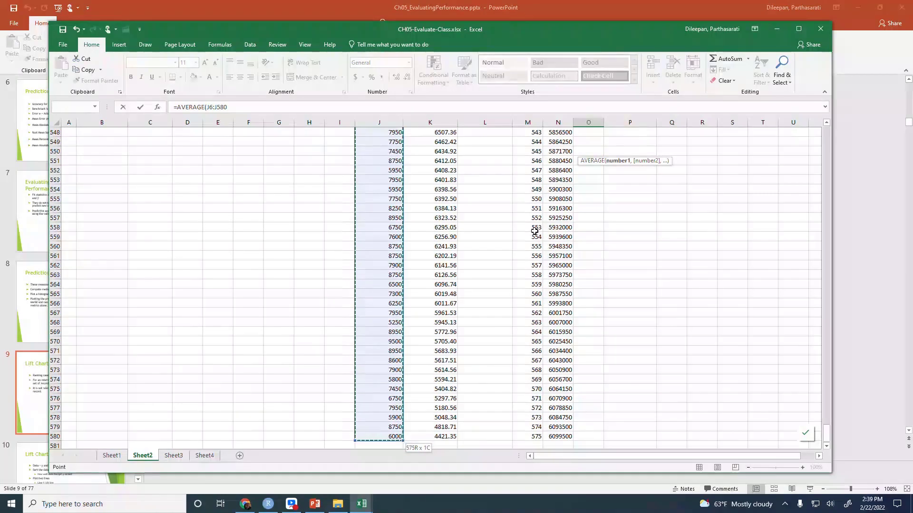
{"action": "key", "text": "Return"}
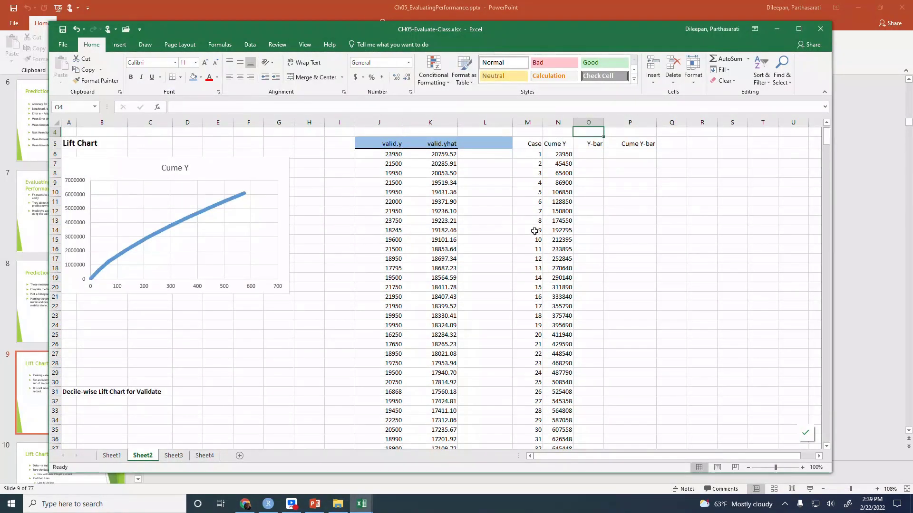
{"action": "scroll", "coordinate": [582, 197], "scroll_direction": "up", "scroll_amount": 1}
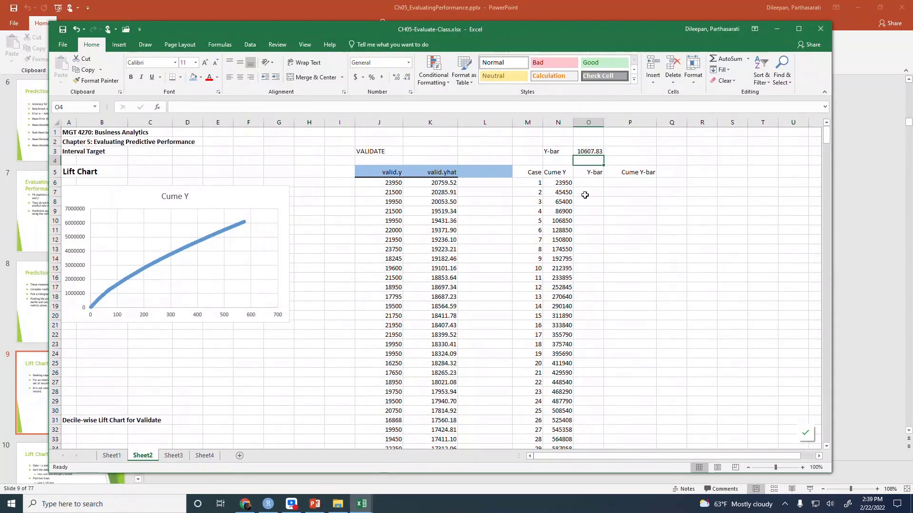
{"action": "left_click", "coordinate": [591, 151]}
Enter =O3 in O6 as the first Y-bar value and format it with no decimal places
{"action": "left_click", "coordinate": [598, 181]}
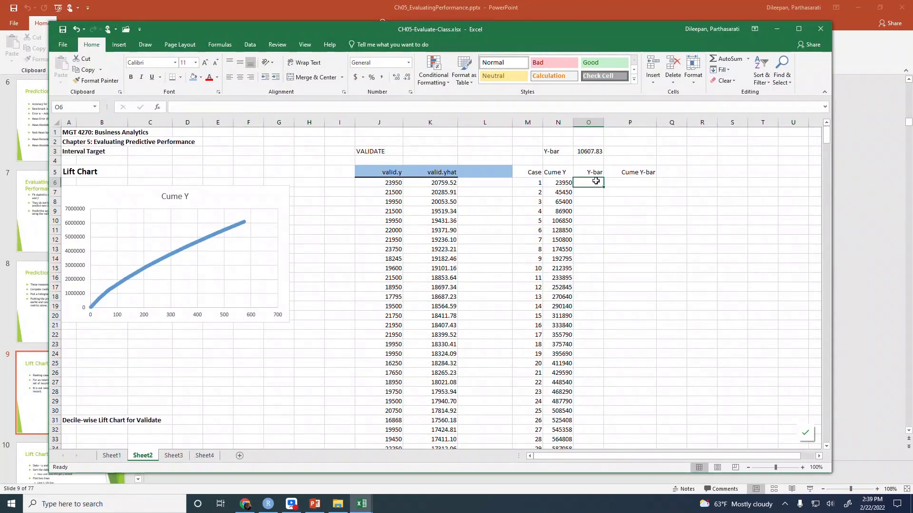
{"action": "type", "text": "="}
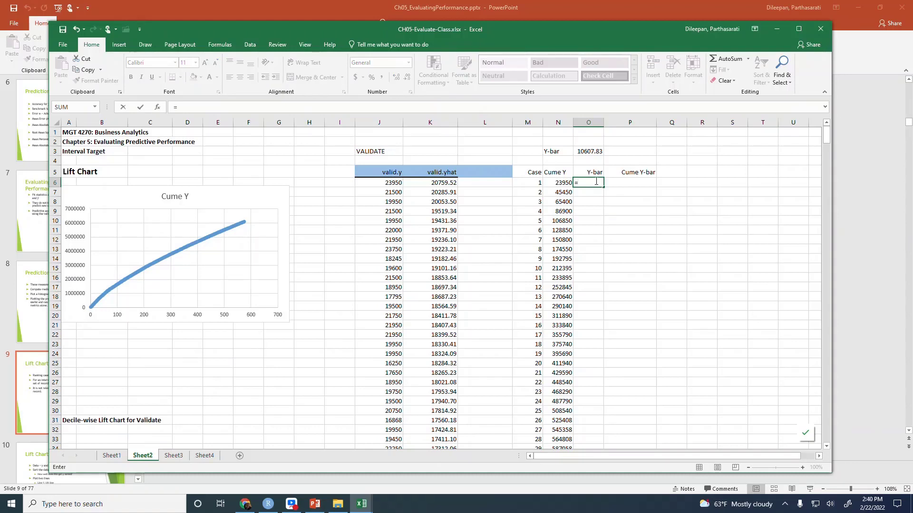
{"action": "left_click", "coordinate": [589, 151]}
{"action": "key", "text": "Return"}
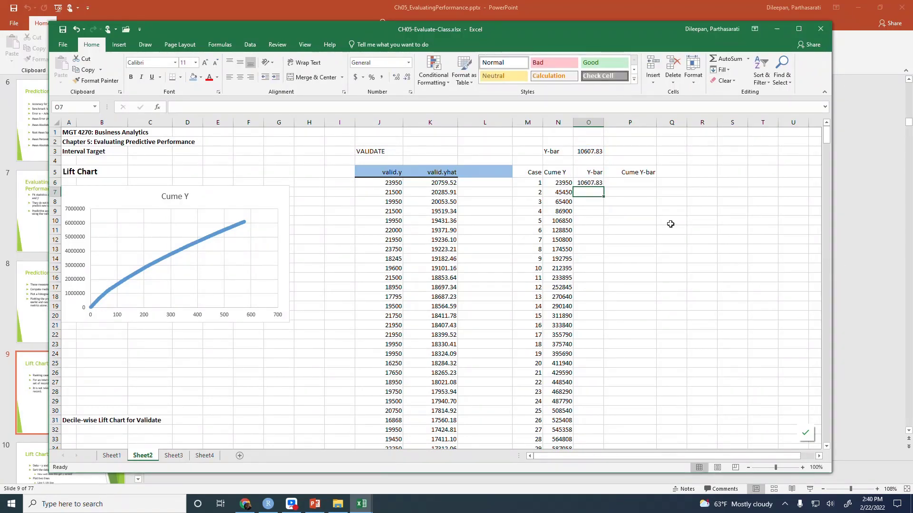
{"action": "left_click", "coordinate": [575, 183]}
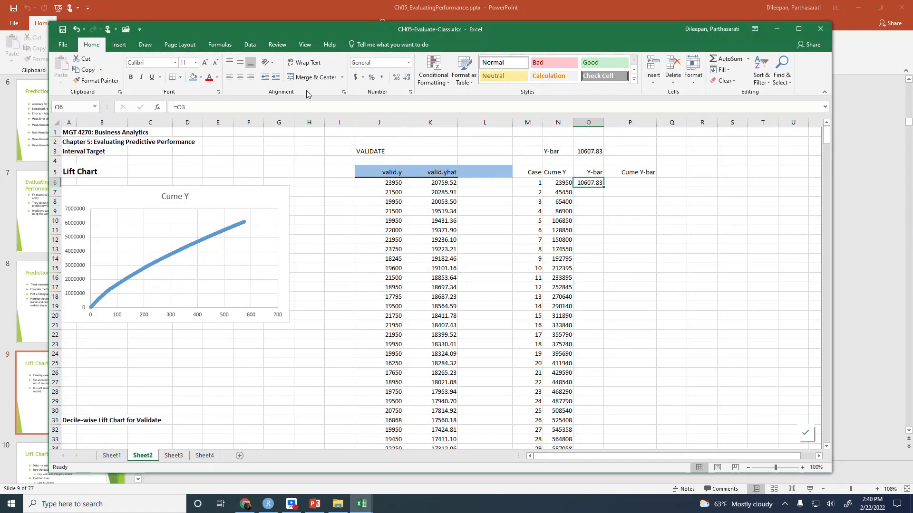
{"action": "left_click", "coordinate": [407, 77]}
{"action": "left_click", "coordinate": [407, 78]}
Enter =O6 in O7 and fill the formula down the Y-bar column through O580
{"action": "key", "text": "Down"}
{"action": "type", "text": "="}
{"action": "key", "text": "Up"}
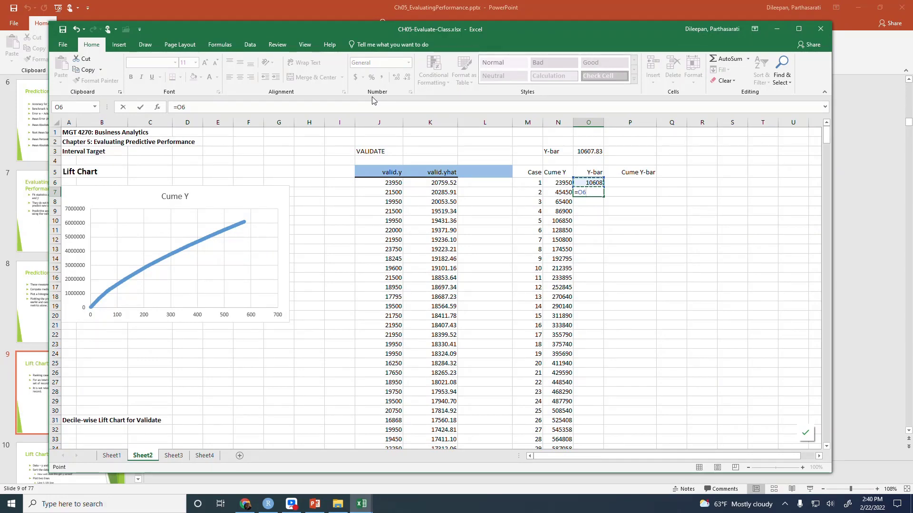
{"action": "key", "text": "Return"}
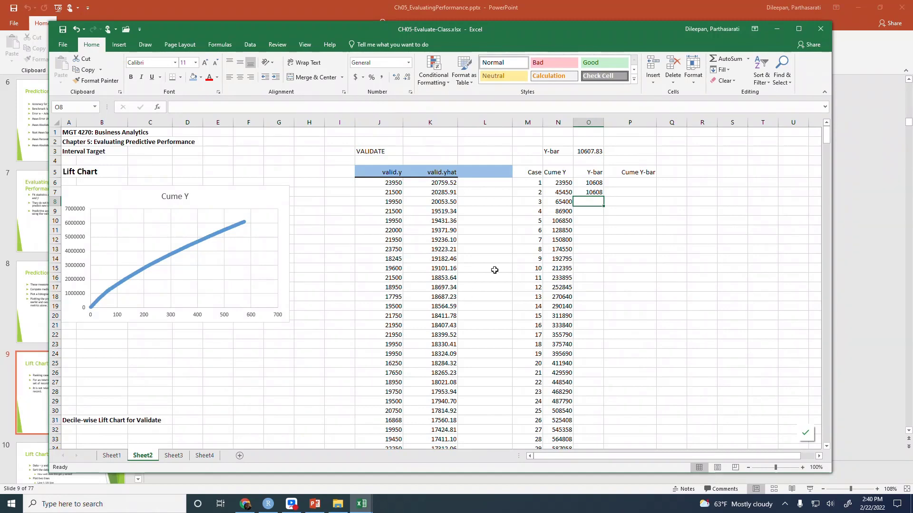
{"action": "left_click", "coordinate": [589, 186]}
{"action": "left_click", "coordinate": [588, 194]}
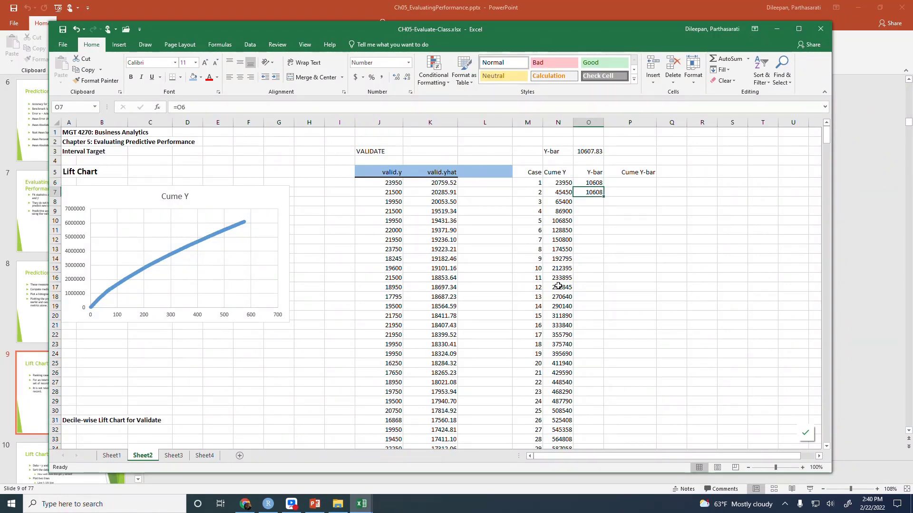
{"action": "double_click", "coordinate": [604, 198]}
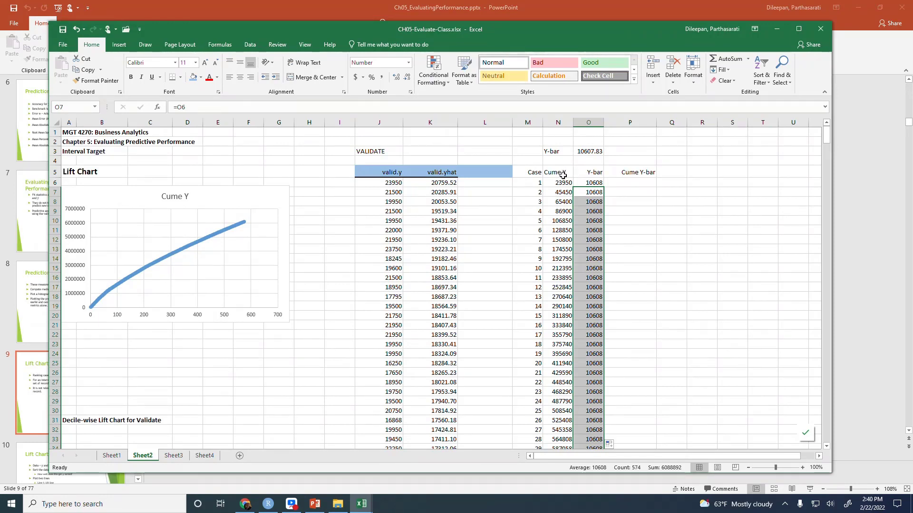
Start the Cume Y-bar column by entering =O6 in P6
{"action": "left_click", "coordinate": [637, 184]}
{"action": "type", "text": "="}
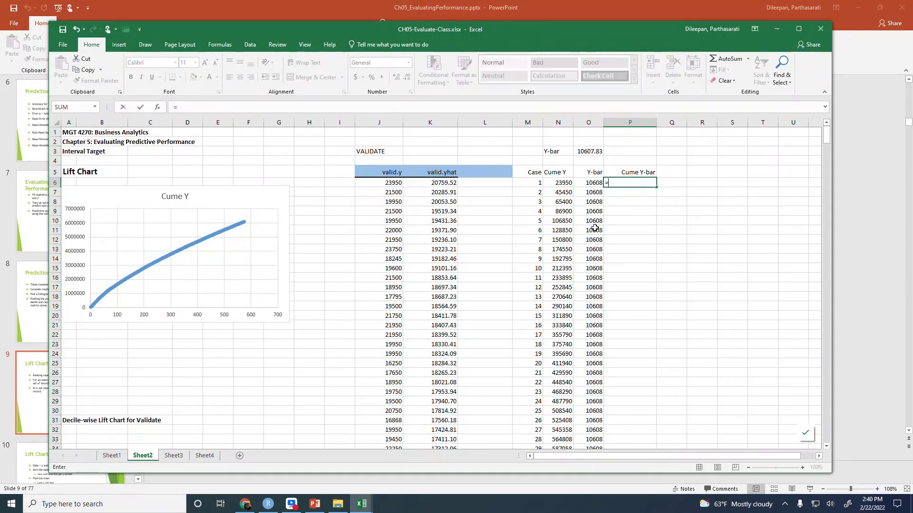
{"action": "key", "text": "Left"}
{"action": "key", "text": "Return"}
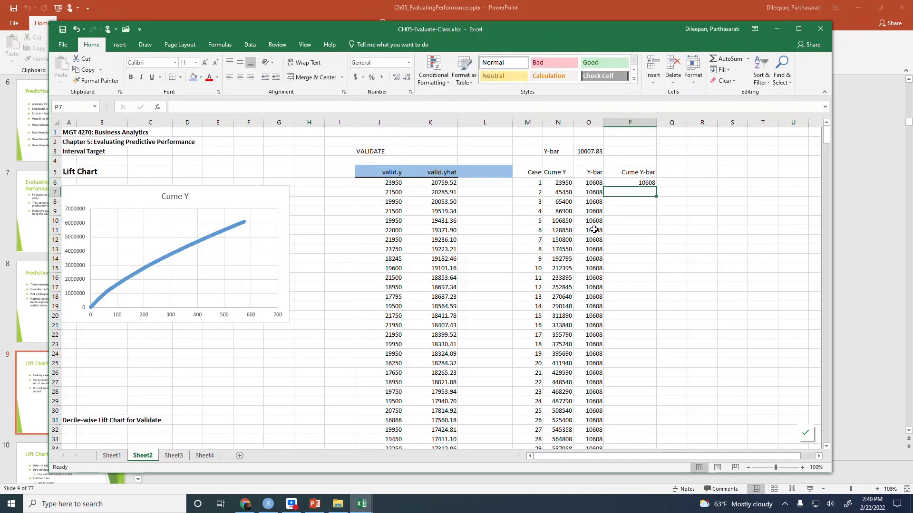
Enter the running-total formula =P6+O7 in P7 and fill it down through P580
{"action": "type", "text": "="}
{"action": "key", "text": "Up"}
{"action": "type", "text": "+"}
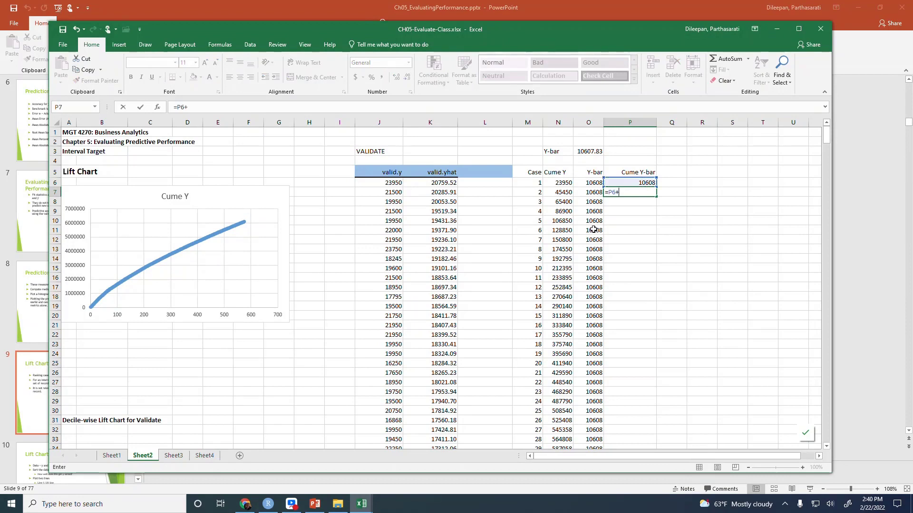
{"action": "key", "text": "Left"}
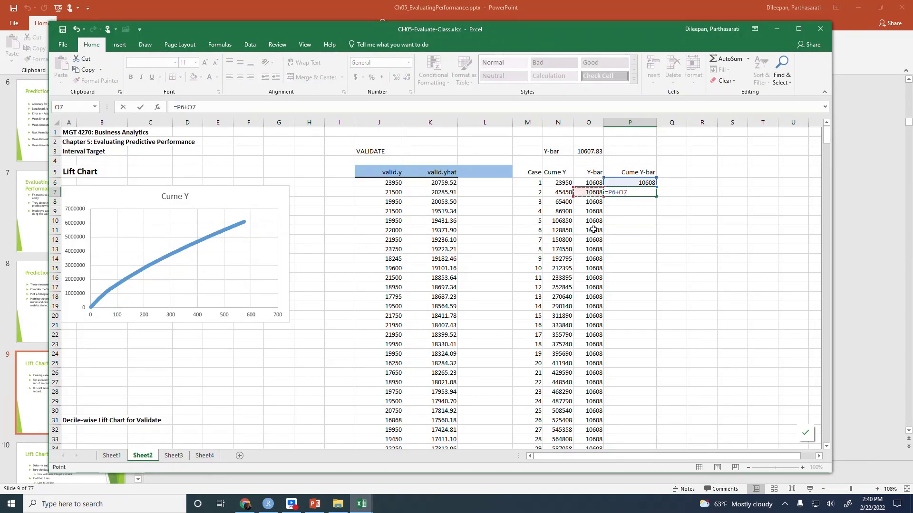
{"action": "key", "text": "Return"}
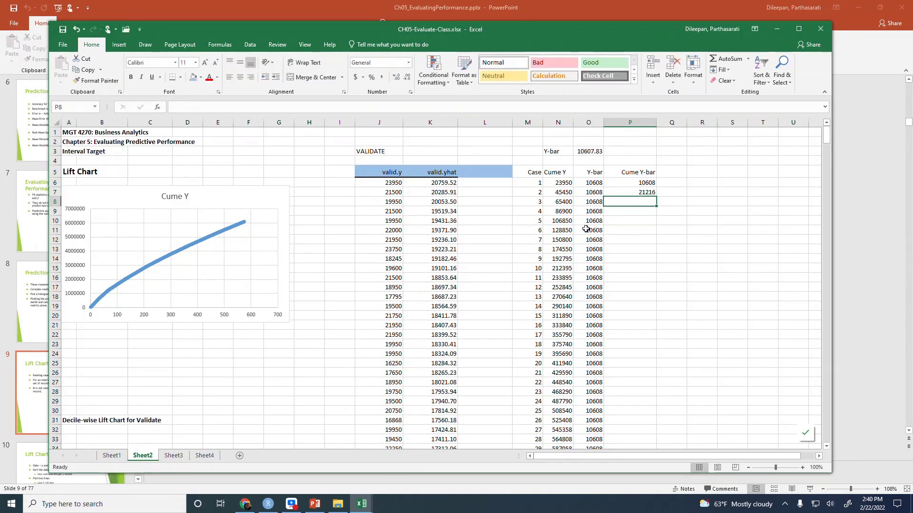
{"action": "left_click", "coordinate": [639, 193]}
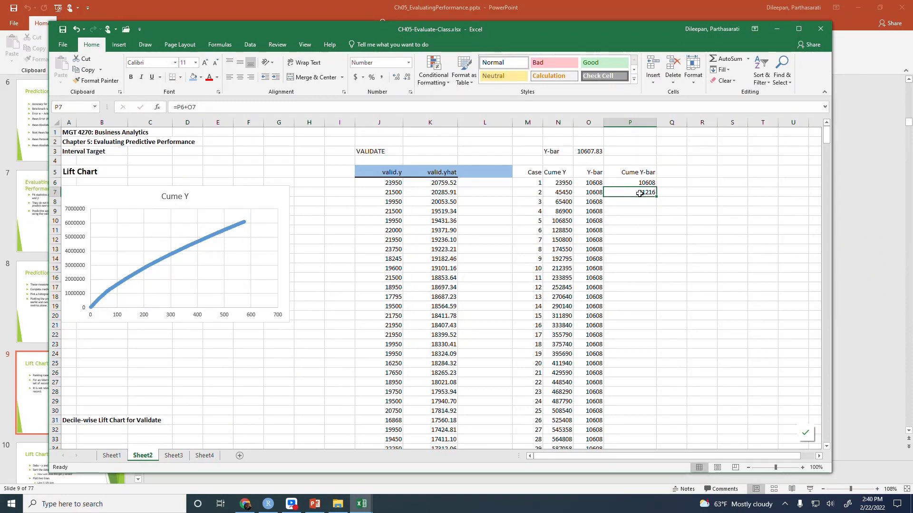
{"action": "double_click", "coordinate": [660, 197]}
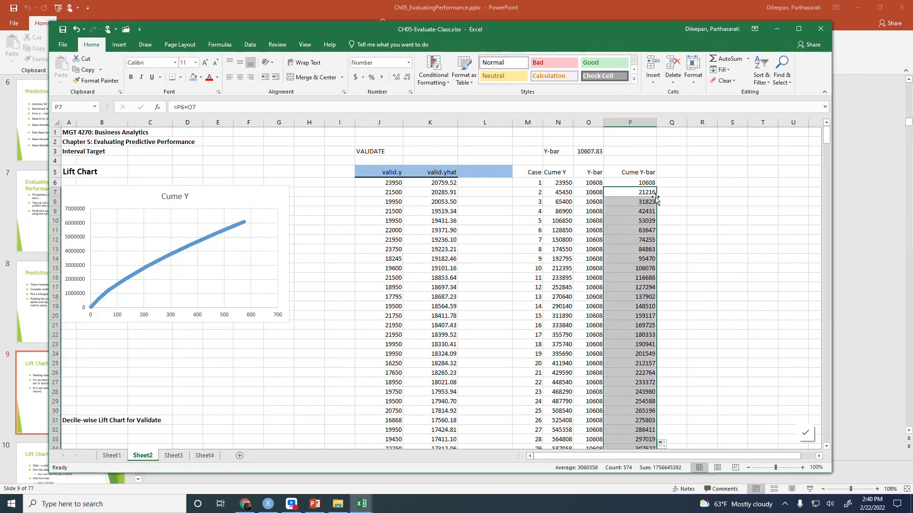
Fill the headings M5:P5 with the same light blue as the valid.y header and clear everything from the blank cell L5
{"action": "left_click_drag", "start_coordinate": [532, 172], "coordinate": [635, 171]}
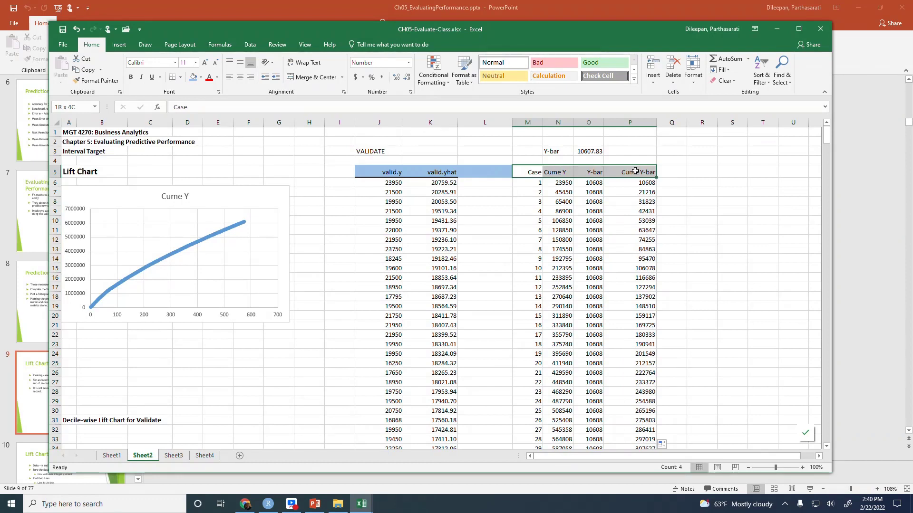
{"action": "left_click", "coordinate": [193, 77]}
{"action": "left_click", "coordinate": [482, 171]}
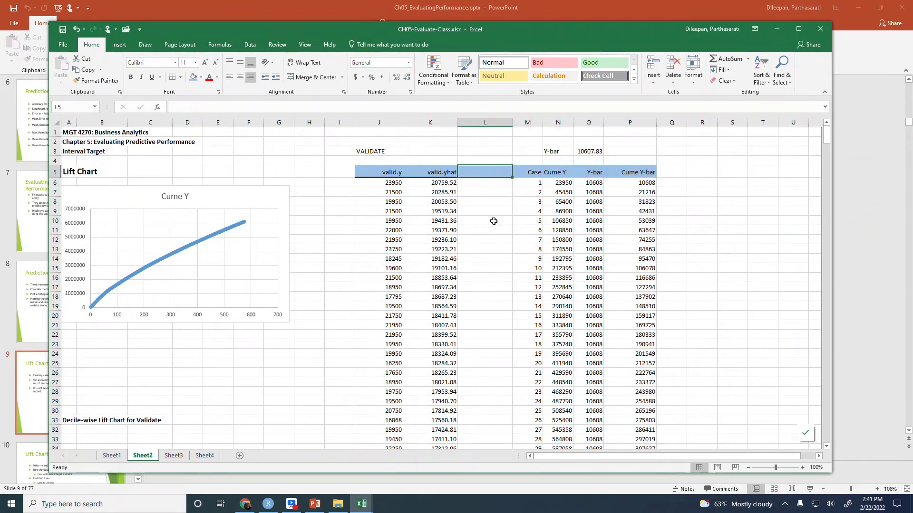
{"action": "left_click", "coordinate": [726, 81]}
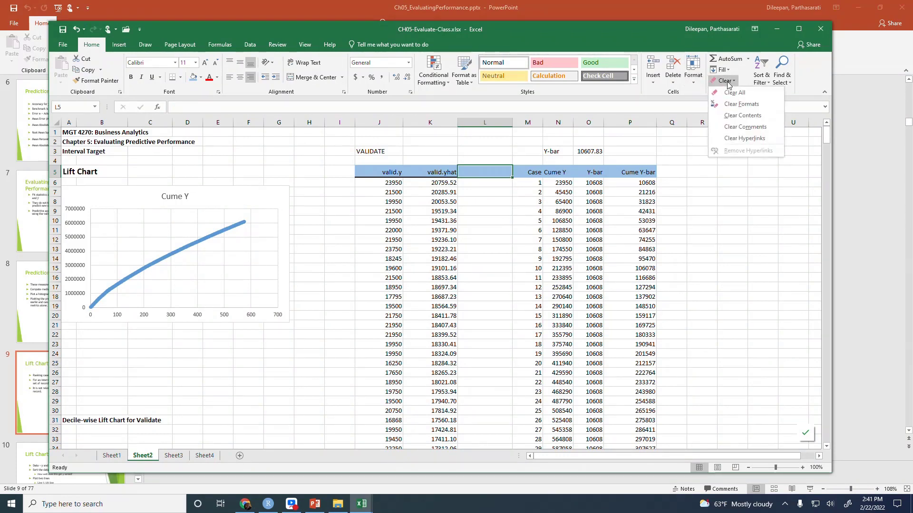
{"action": "left_click", "coordinate": [734, 92]}
{"action": "left_click", "coordinate": [732, 230]}
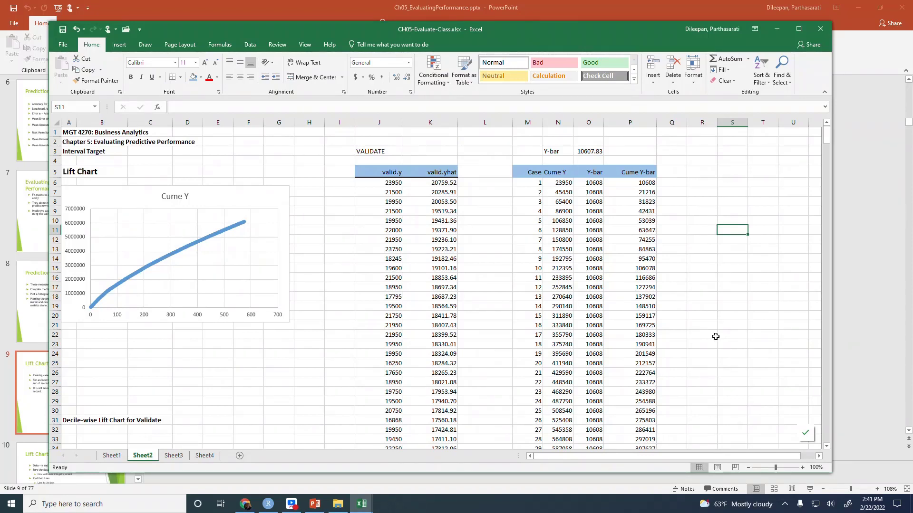
Shift the Cume Y chart slightly away from the sheet edge and enlarge it to reach about column I and row 24
{"action": "left_click", "coordinate": [652, 192]}
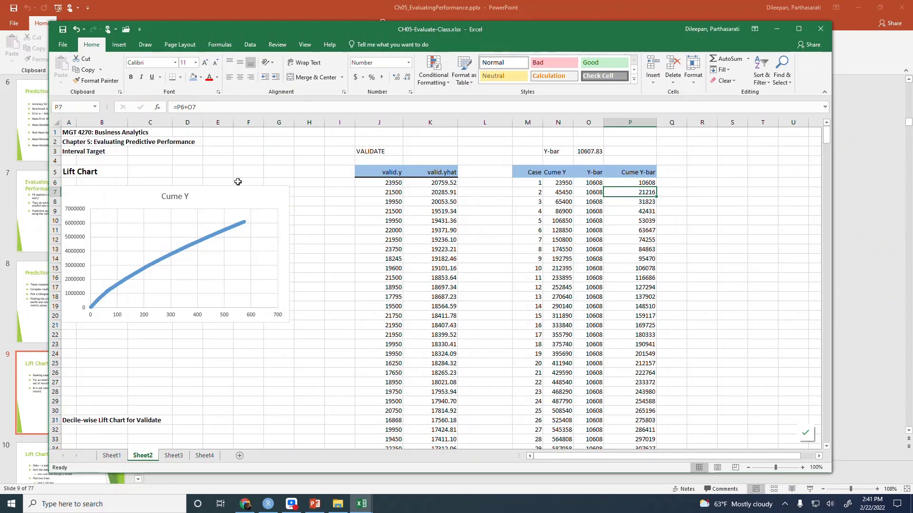
{"action": "mouse_move", "coordinate": [230, 187]}
{"action": "left_mouse_down"}
{"action": "mouse_move", "coordinate": [261, 191]}
{"action": "mouse_move", "coordinate": [241, 189]}
{"action": "left_mouse_up"}
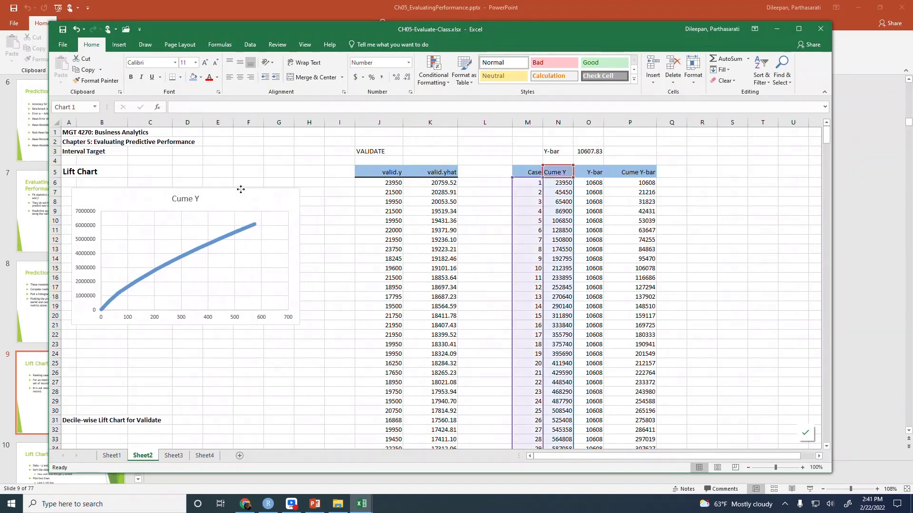
{"action": "left_click_drag", "start_coordinate": [300, 324], "coordinate": [329, 354]}
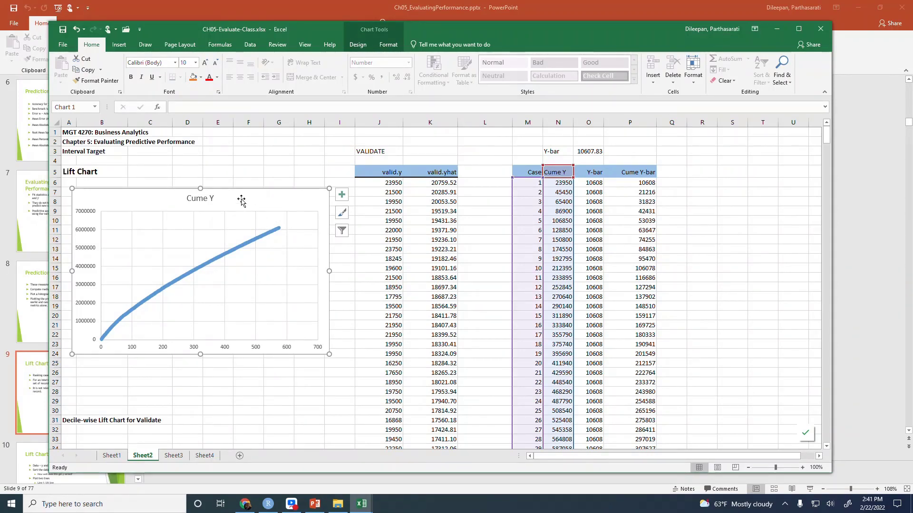
Add a second series to the Cume Y chart, named from cell P5, with M6:M580 as its X values
{"action": "left_click", "coordinate": [356, 45]}
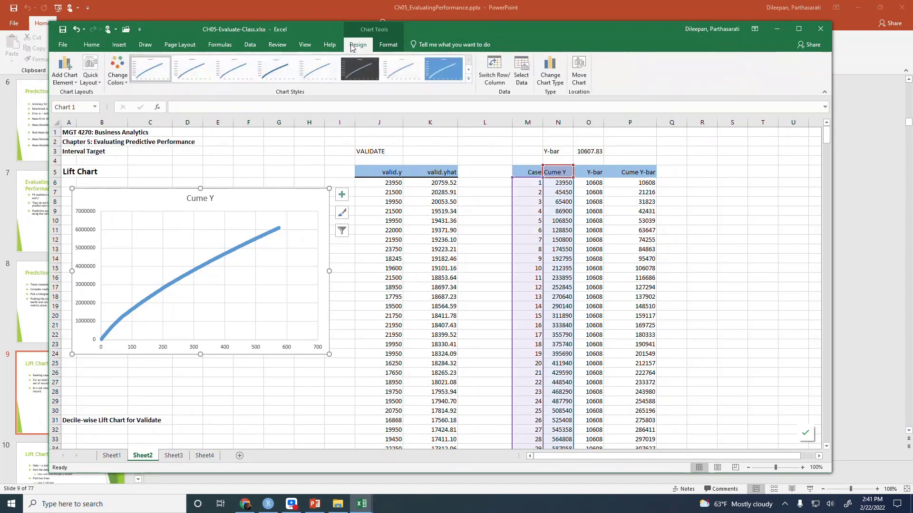
{"action": "left_click", "coordinate": [522, 74]}
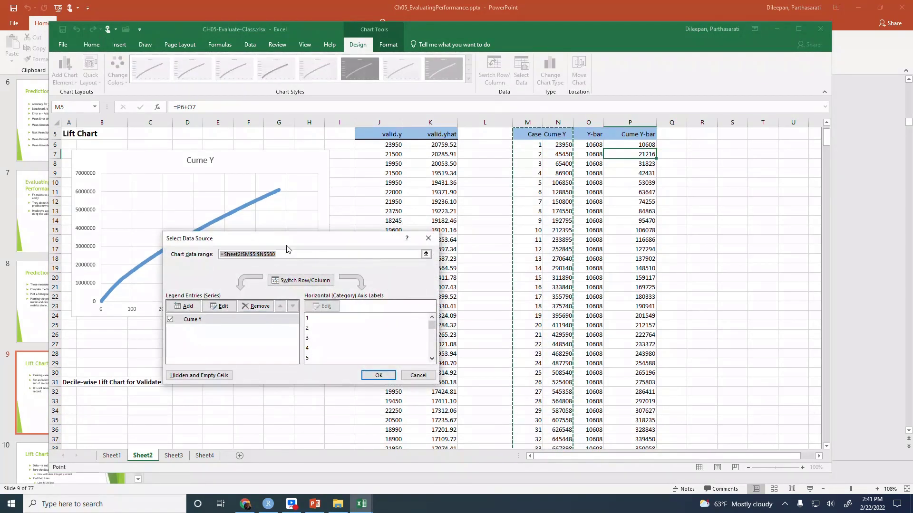
{"action": "left_click_drag", "start_coordinate": [291, 242], "coordinate": [499, 242]}
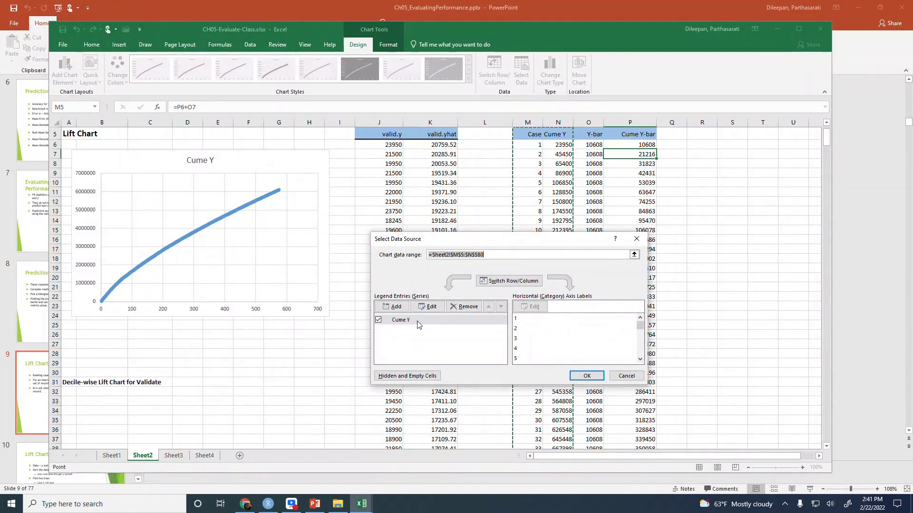
{"action": "left_click", "coordinate": [394, 308]}
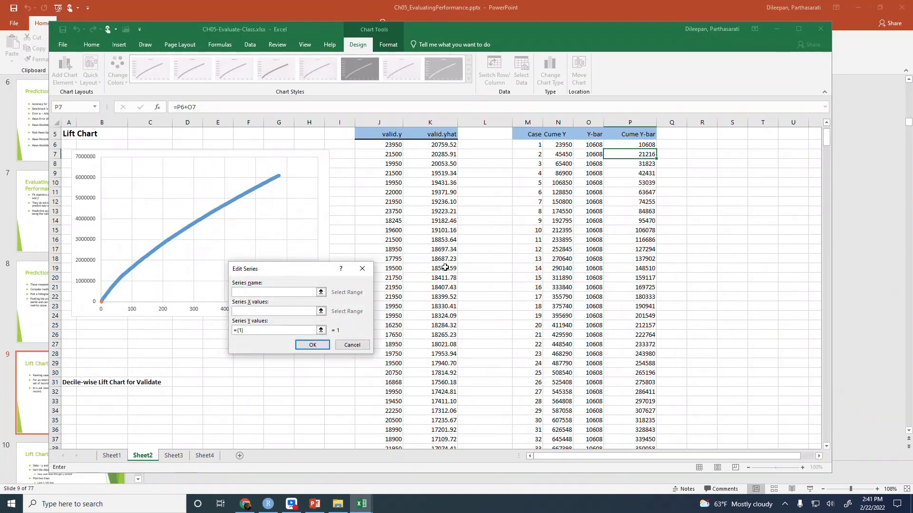
{"action": "left_click", "coordinate": [638, 136]}
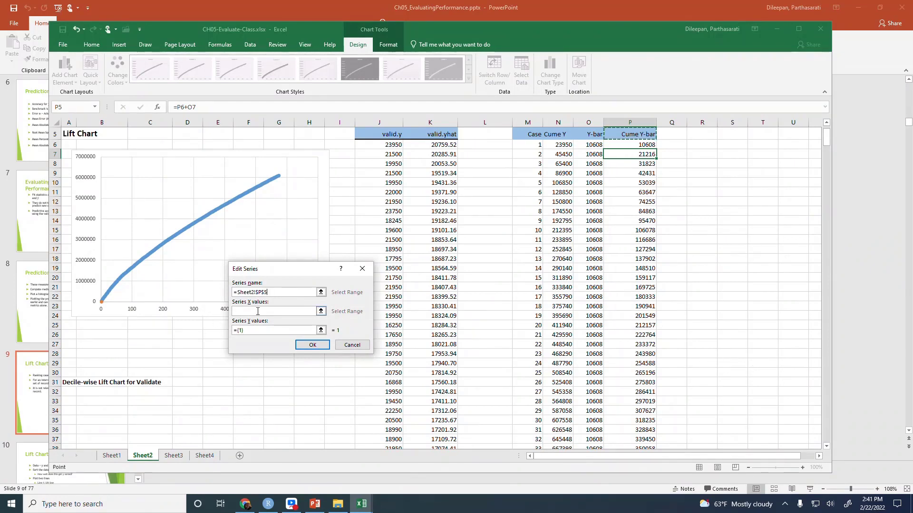
{"action": "left_click", "coordinate": [252, 312]}
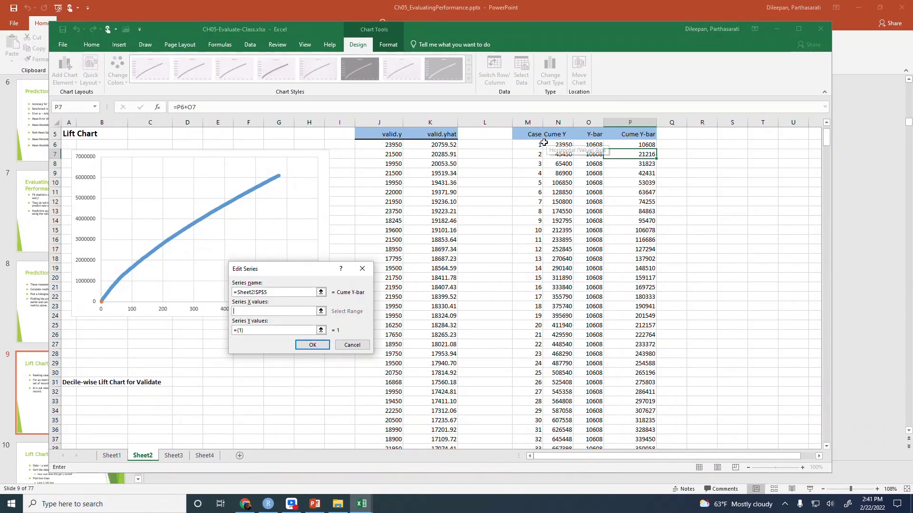
{"action": "left_click", "coordinate": [530, 145]}
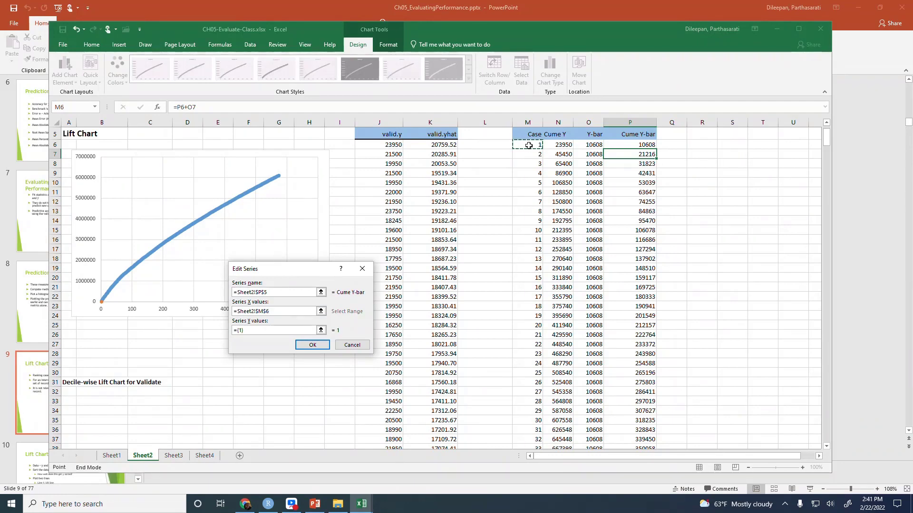
{"action": "key", "text": "ctrl+shift+Down"}
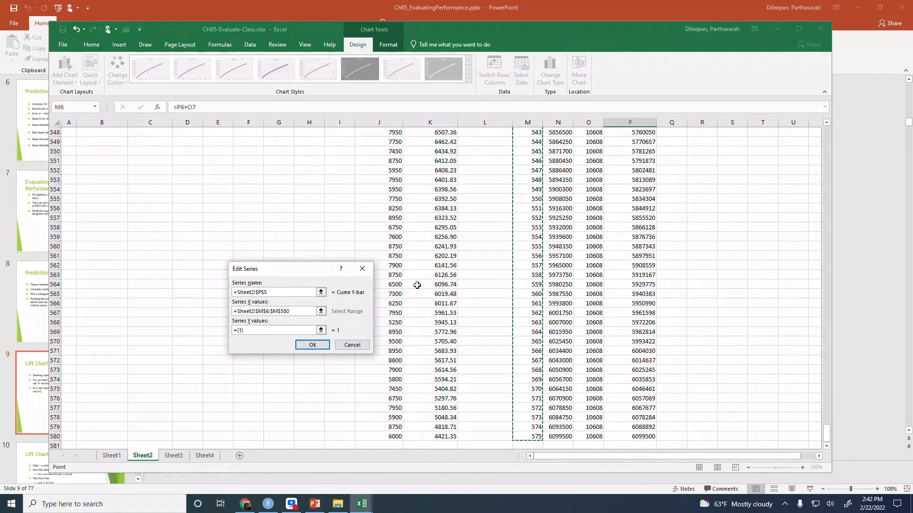
Set the new series' Y values to P6:P580 on Sheet2 and apply the chart's data source changes
{"action": "left_click", "coordinate": [320, 330]}
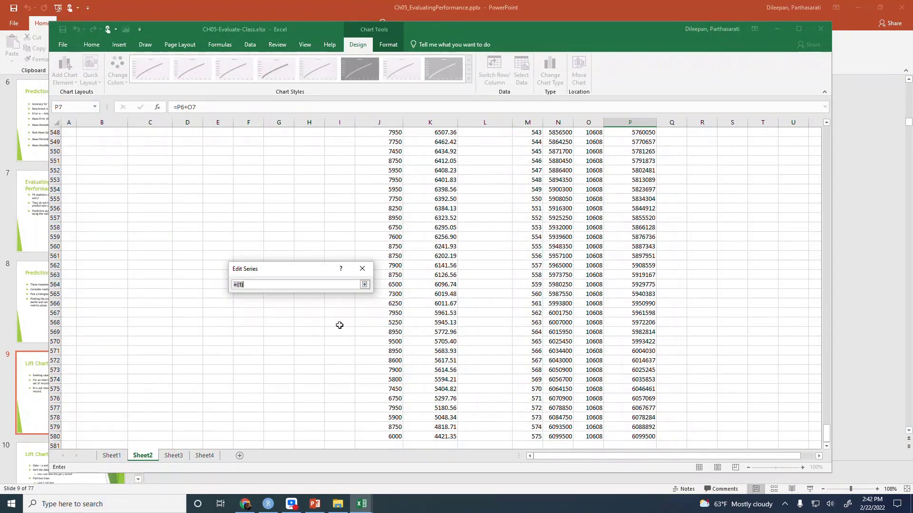
{"action": "scroll", "coordinate": [615, 322], "scroll_direction": "up", "scroll_amount": 19}
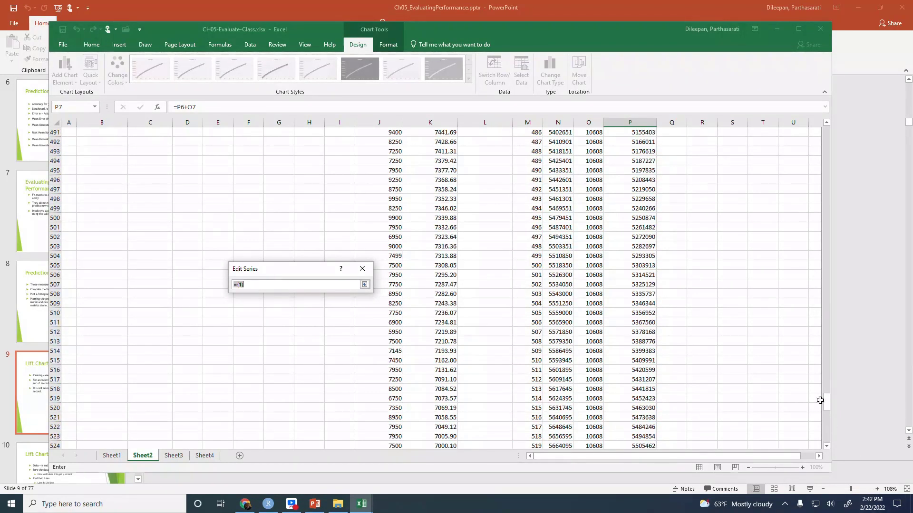
{"action": "left_click_drag", "start_coordinate": [826, 405], "coordinate": [848, 101]}
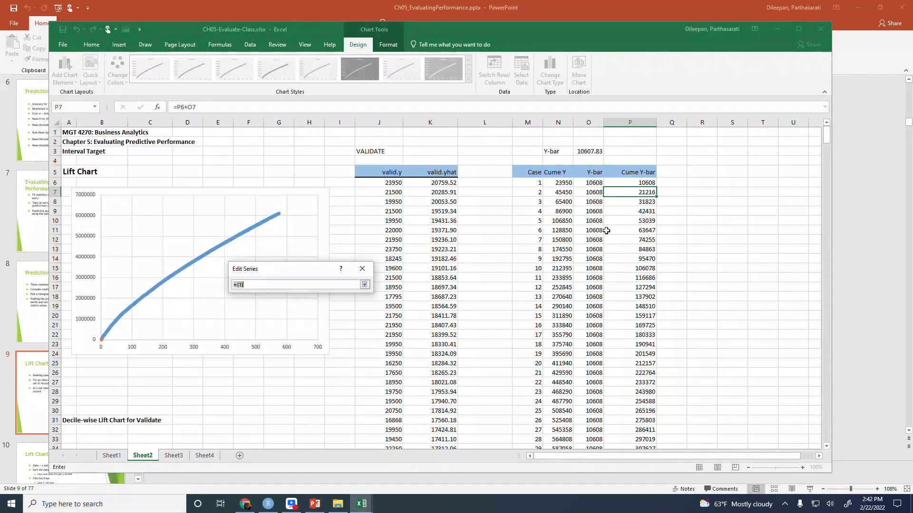
{"action": "left_click", "coordinate": [640, 183]}
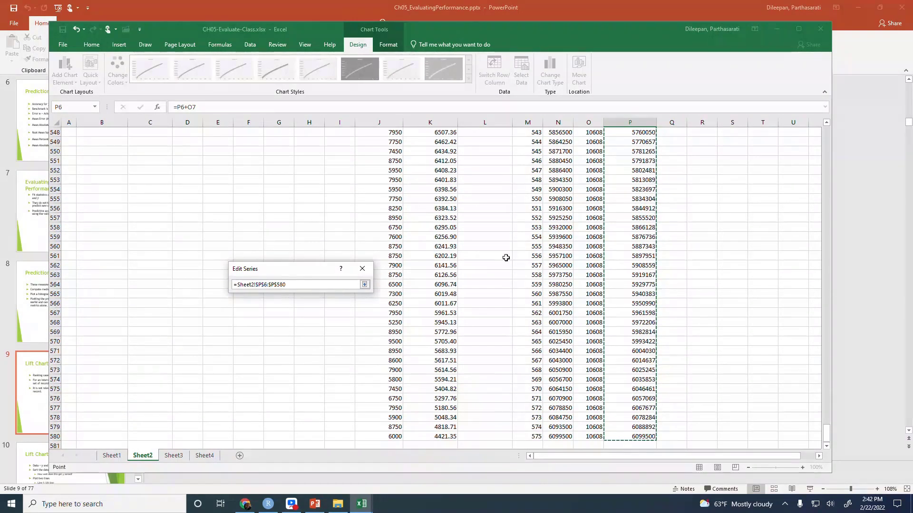
{"action": "left_click", "coordinate": [364, 284]}
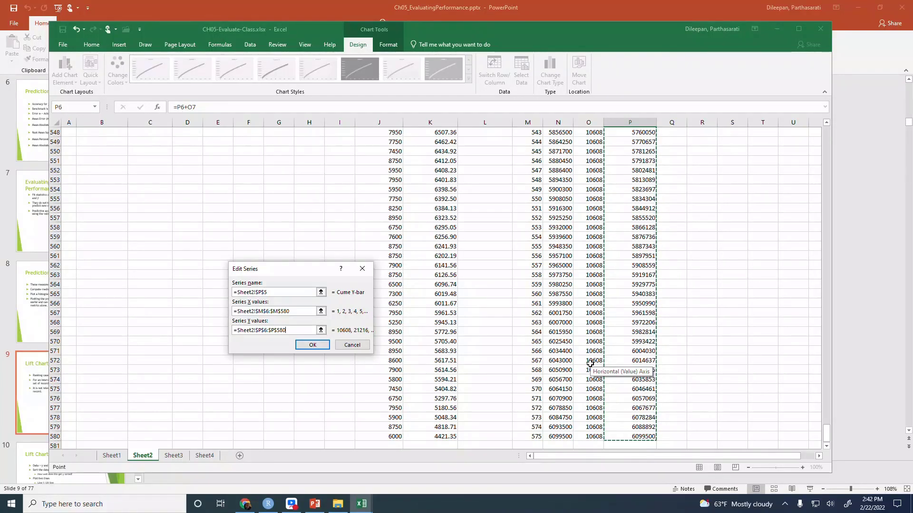
{"action": "left_click", "coordinate": [314, 345]}
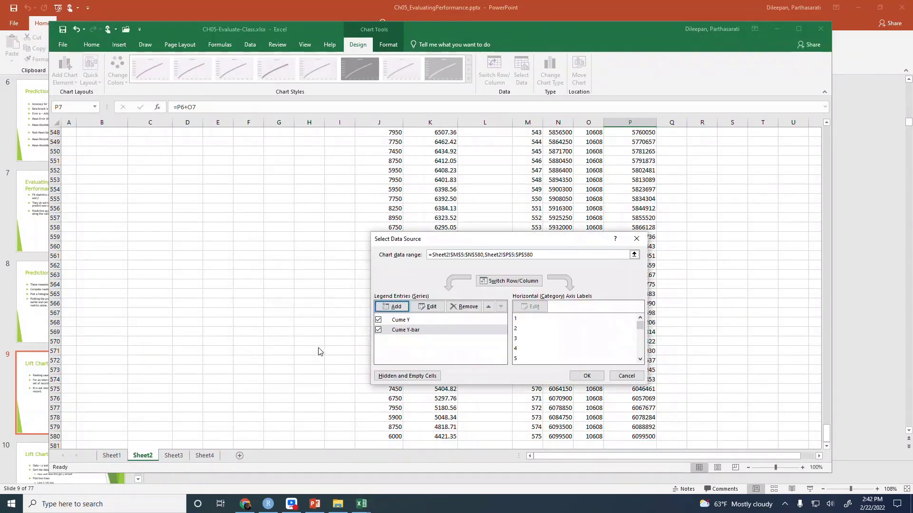
{"action": "left_click", "coordinate": [587, 376]}
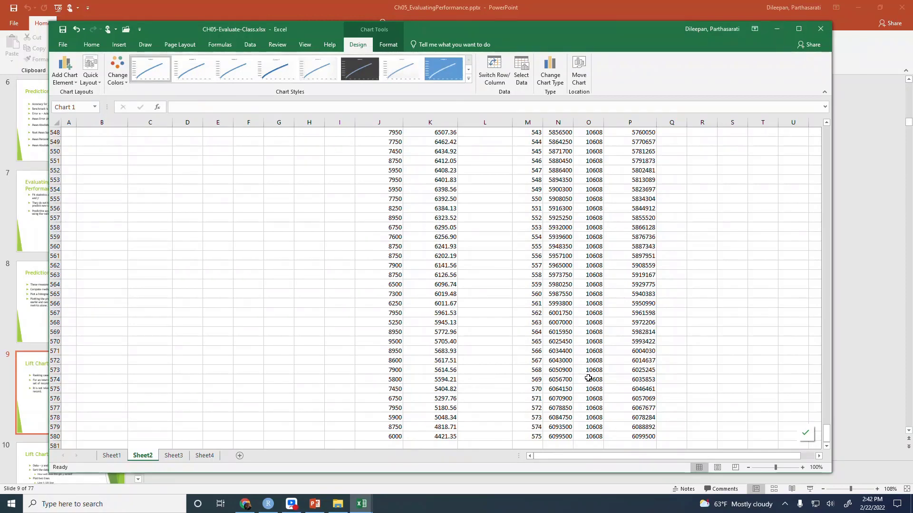
Add a legend for Cume Y and Cume Y-bar at the bottom of the chart
{"action": "left_click", "coordinate": [189, 226]}
{"action": "key", "text": "ctrl+Home"}
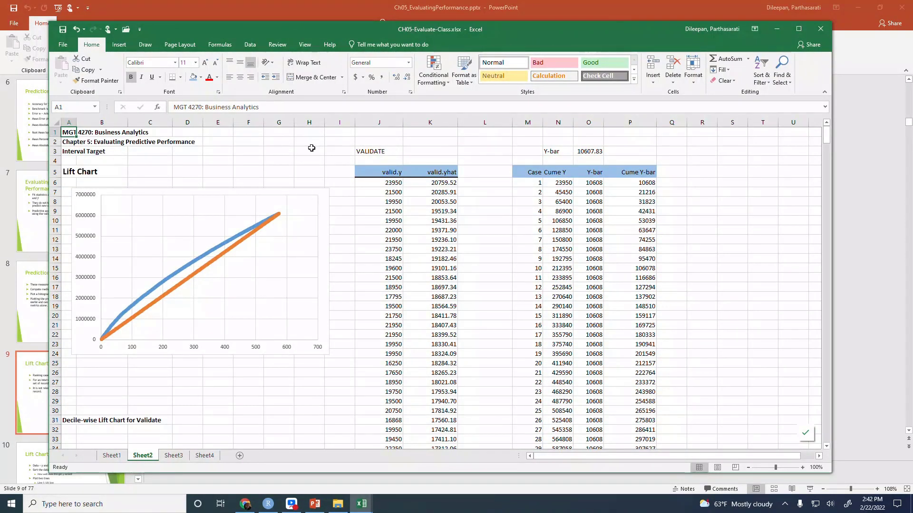
{"action": "left_click", "coordinate": [303, 192]}
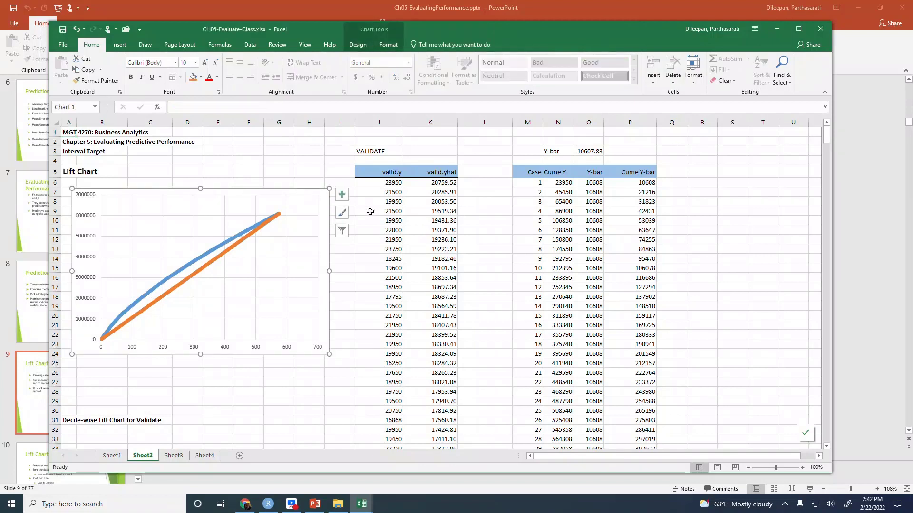
{"action": "left_click", "coordinate": [342, 194]}
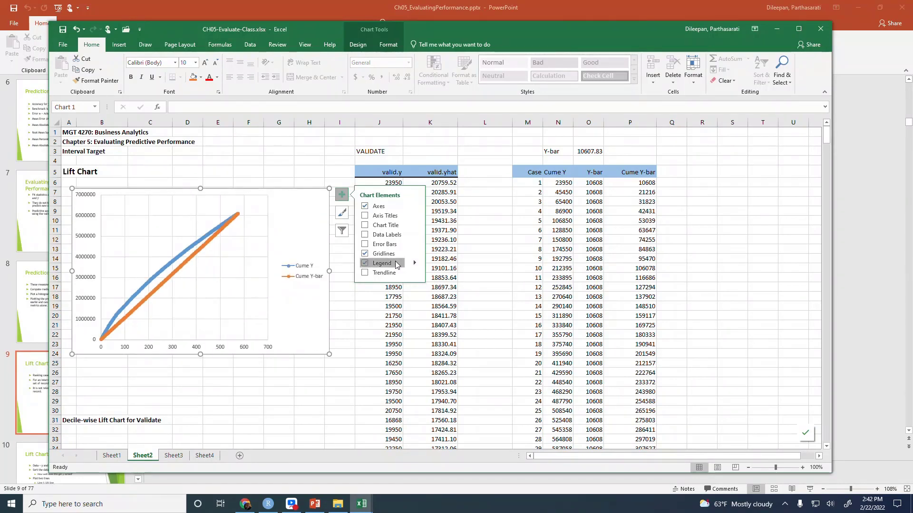
{"action": "left_click", "coordinate": [415, 263]}
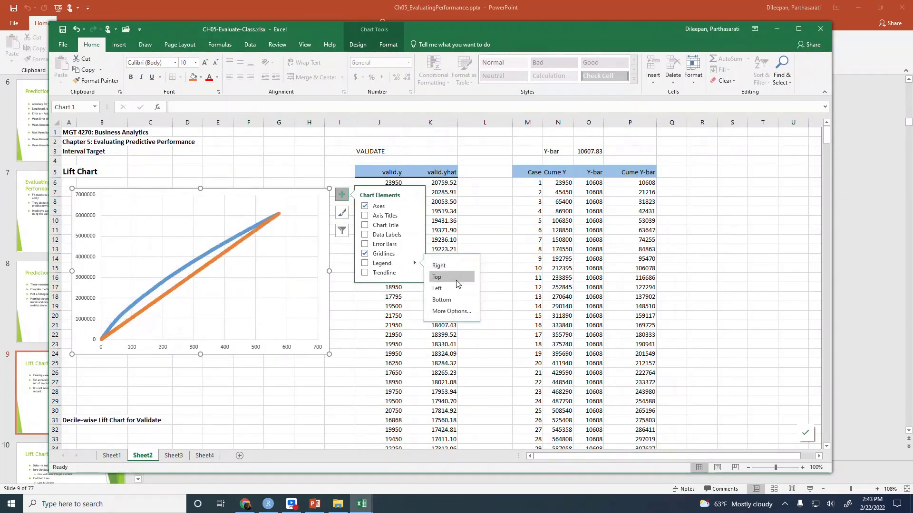
{"action": "left_click", "coordinate": [452, 300]}
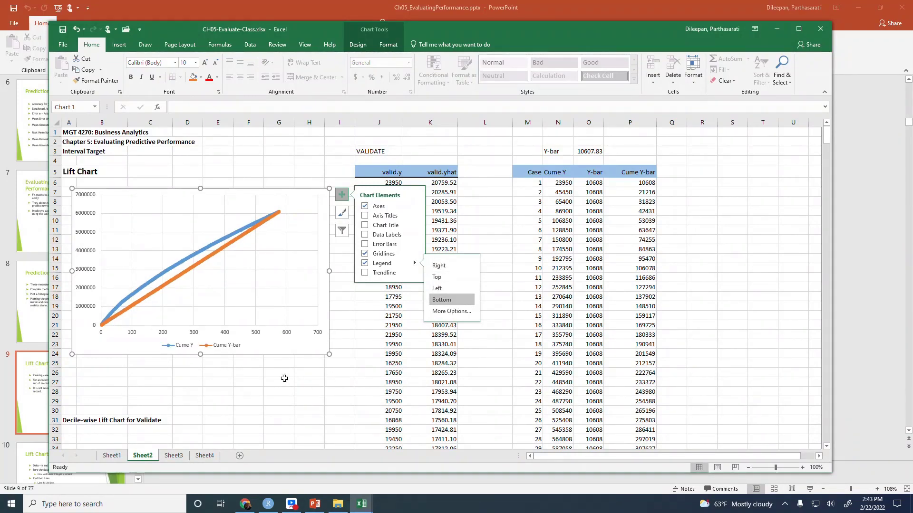
{"action": "left_click", "coordinate": [261, 373]}
{"action": "left_click", "coordinate": [267, 336]}
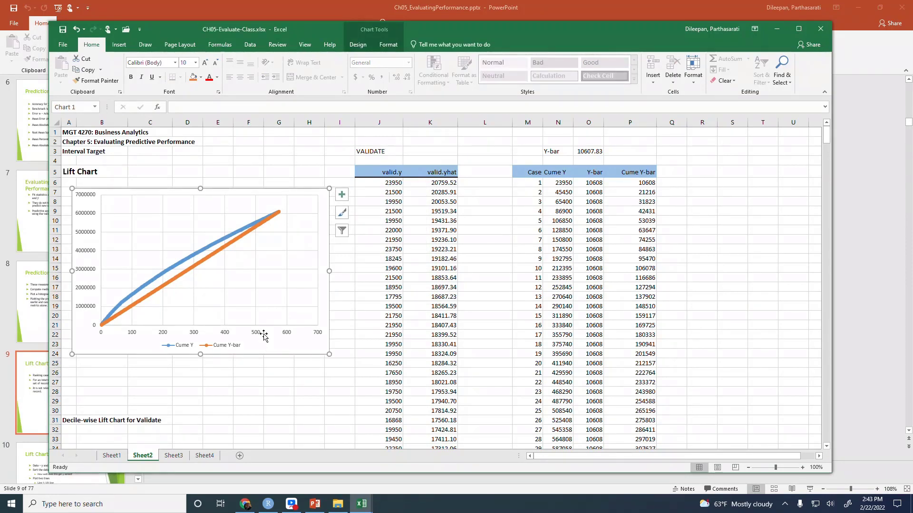
{"action": "right_click", "coordinate": [258, 335]}
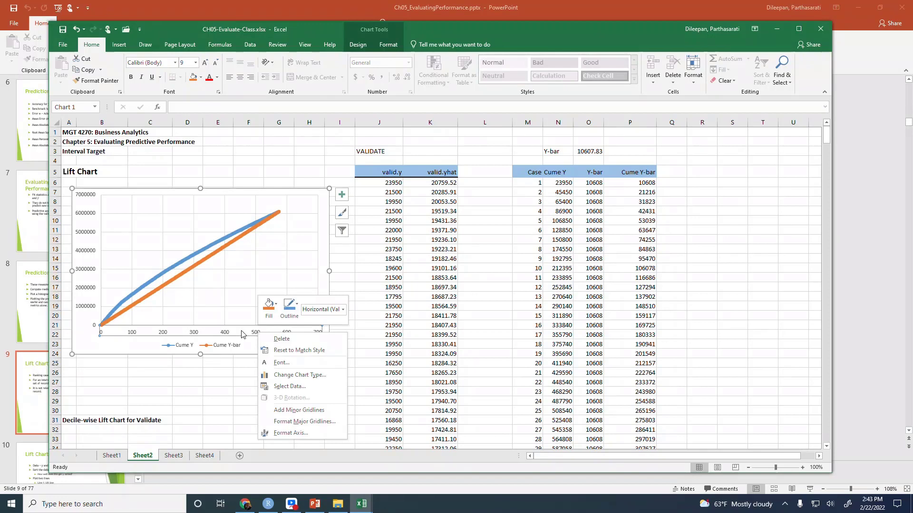
{"action": "left_click", "coordinate": [309, 433]}
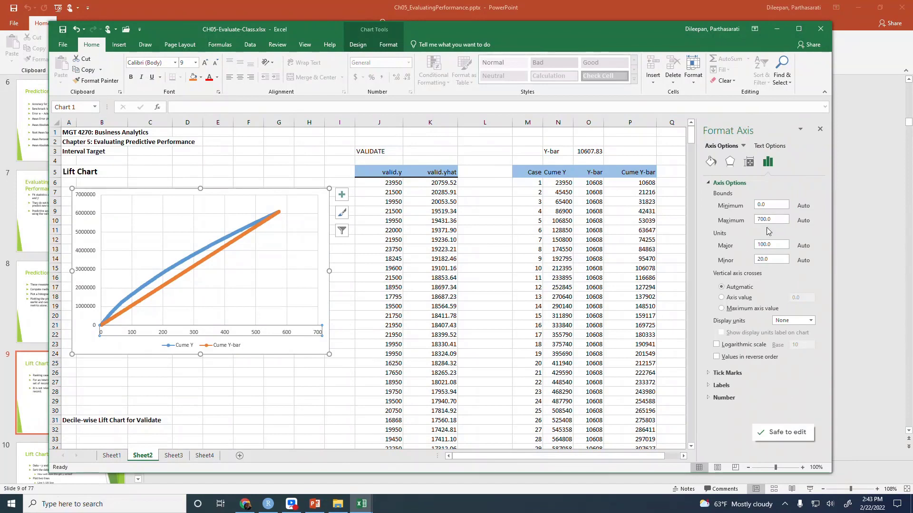
{"action": "double_click", "coordinate": [768, 220]}
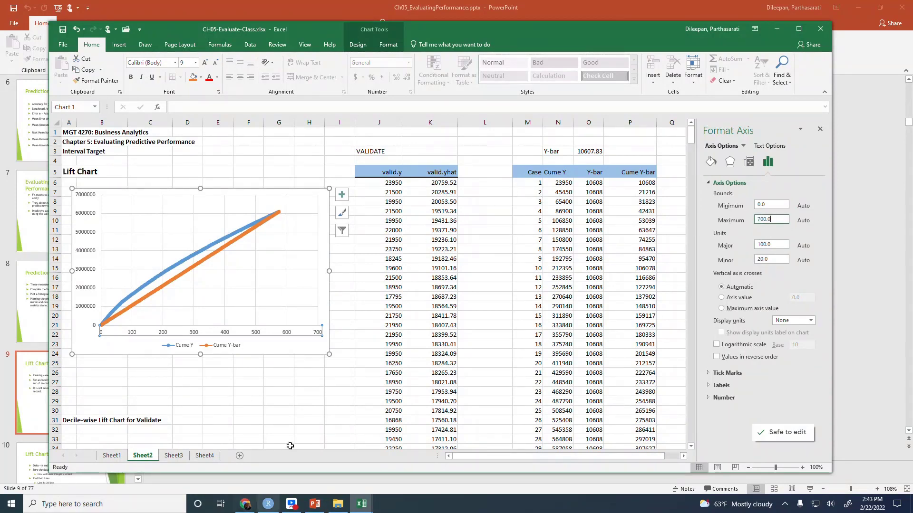
{"action": "left_click", "coordinate": [250, 400]}
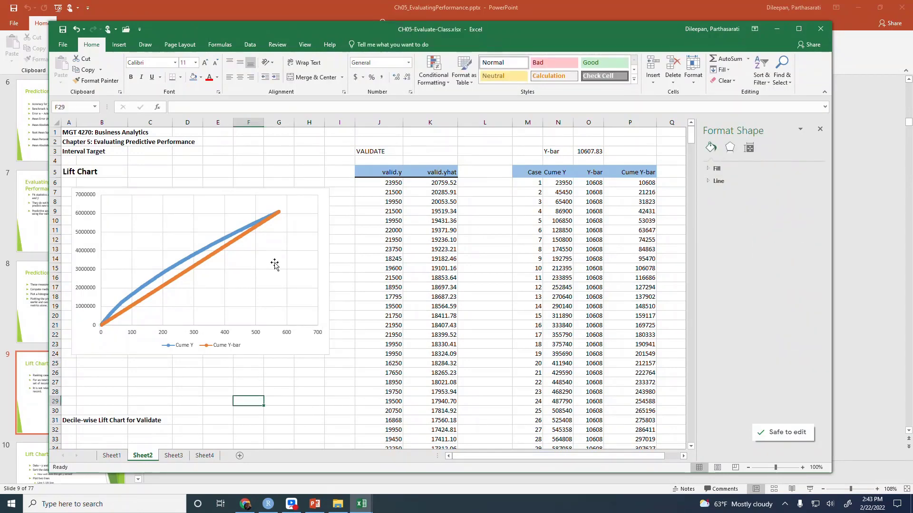
Set the maximum bound of the chart's horizontal axis to 600
{"action": "left_click", "coordinate": [279, 333]}
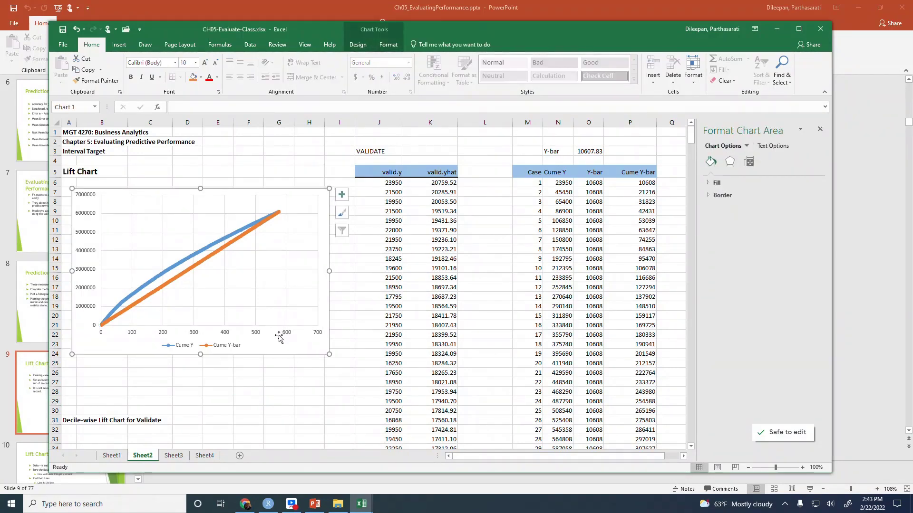
{"action": "left_click", "coordinate": [255, 335]}
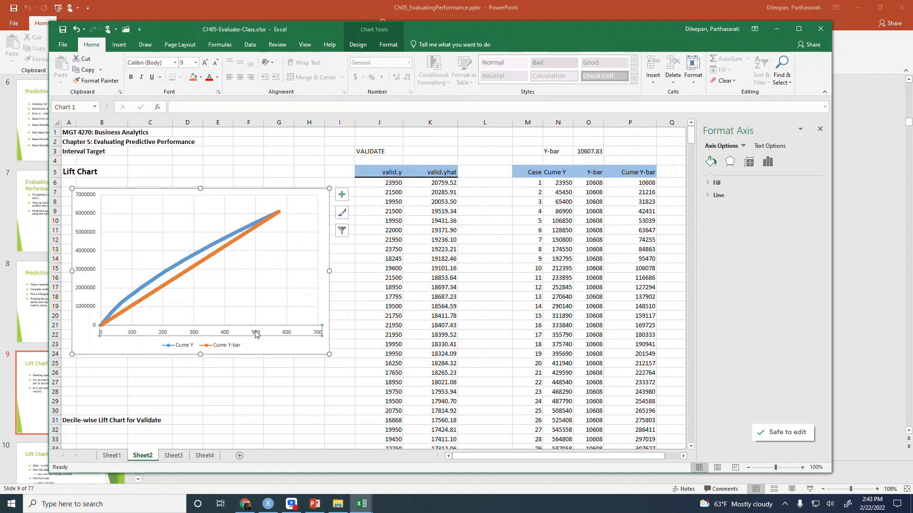
{"action": "right_click", "coordinate": [256, 335]}
{"action": "left_click", "coordinate": [314, 432]}
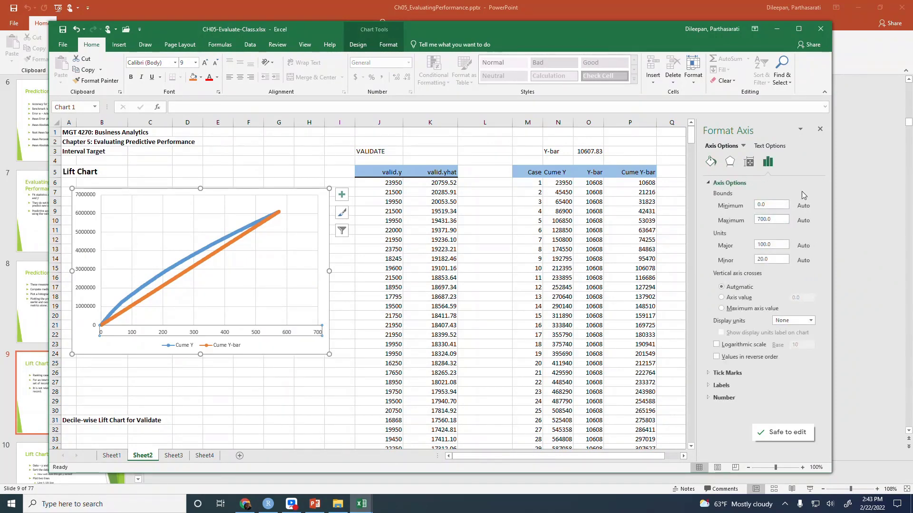
{"action": "left_click", "coordinate": [782, 220]}
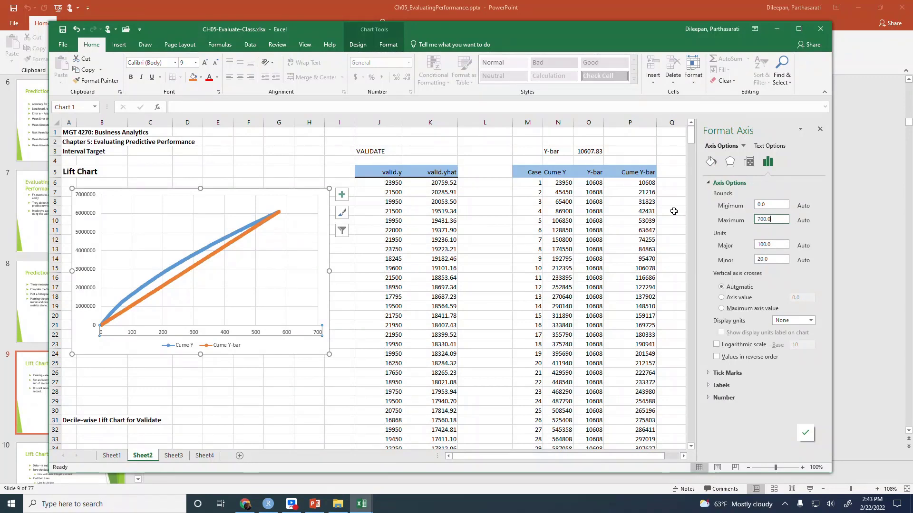
{"action": "key", "text": "BackSpace"}
{"action": "key", "text": "BackSpace"}
{"action": "type", "text": "600"}
{"action": "left_click", "coordinate": [773, 204]}
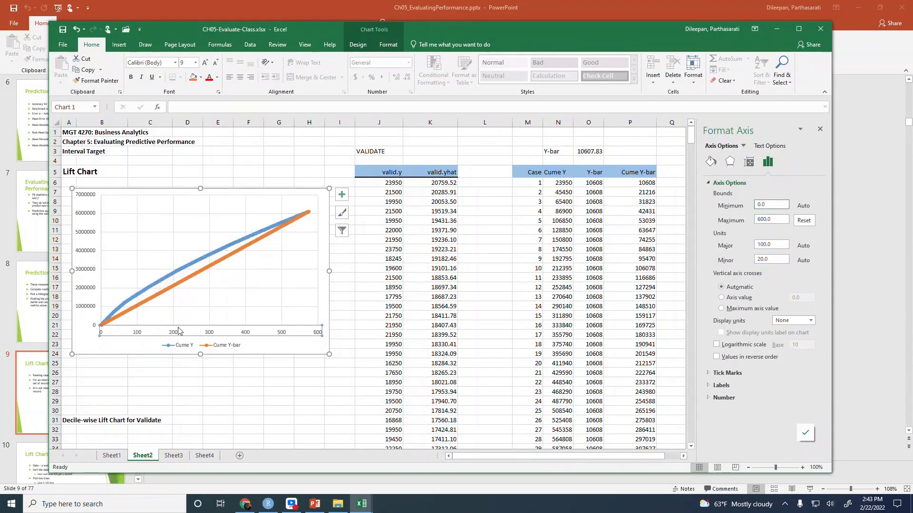
Add a chart title reading "Lift Chart for Toyota Carolla cars Validate data" to the lift chart
{"action": "left_click", "coordinate": [341, 194]}
{"action": "left_click", "coordinate": [392, 224]}
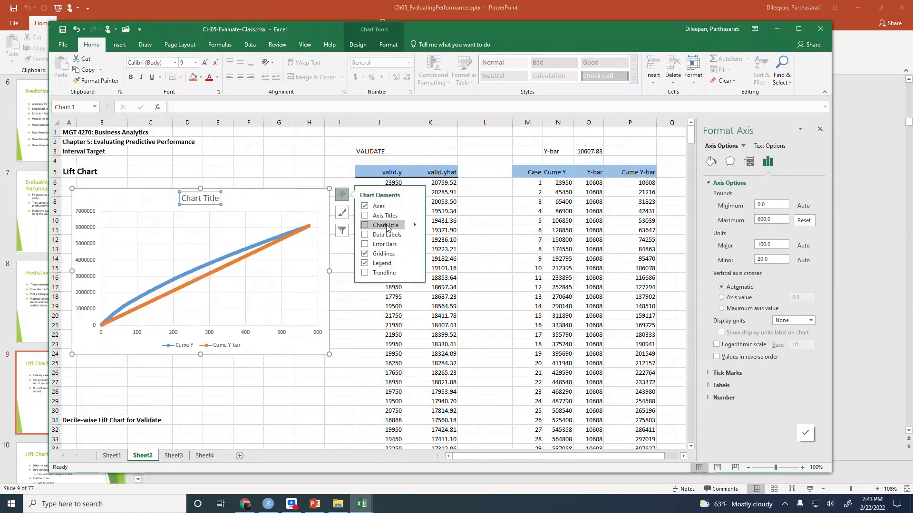
{"action": "left_click", "coordinate": [202, 199]}
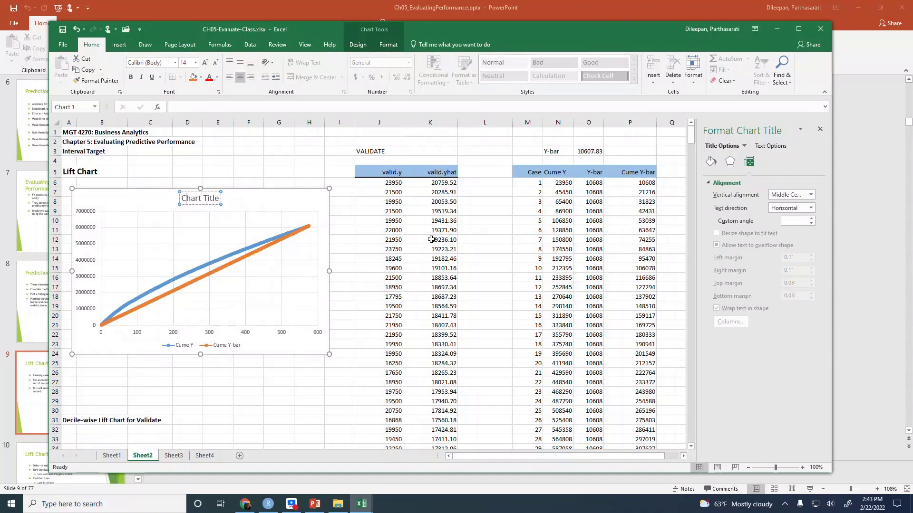
{"action": "key", "text": "ctrl+a"}
{"action": "type", "text": "Lift Chart"}
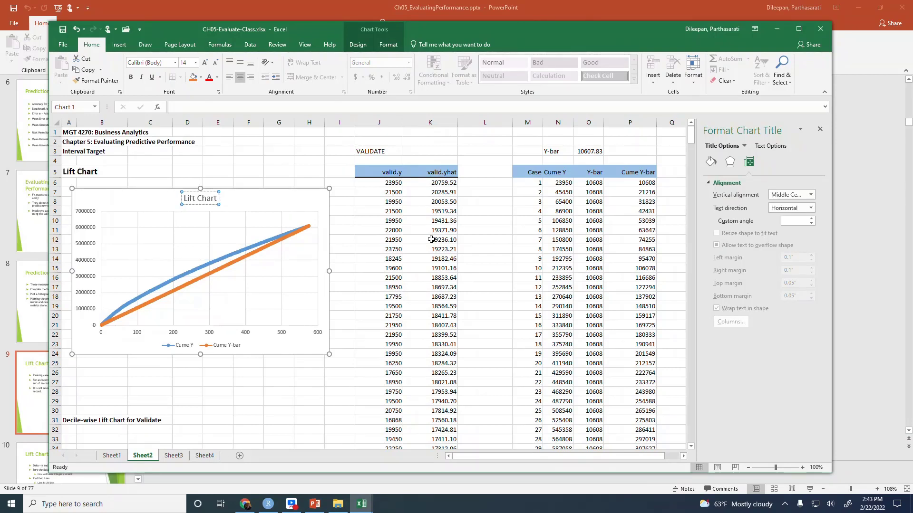
{"action": "type", "text": " for T"}
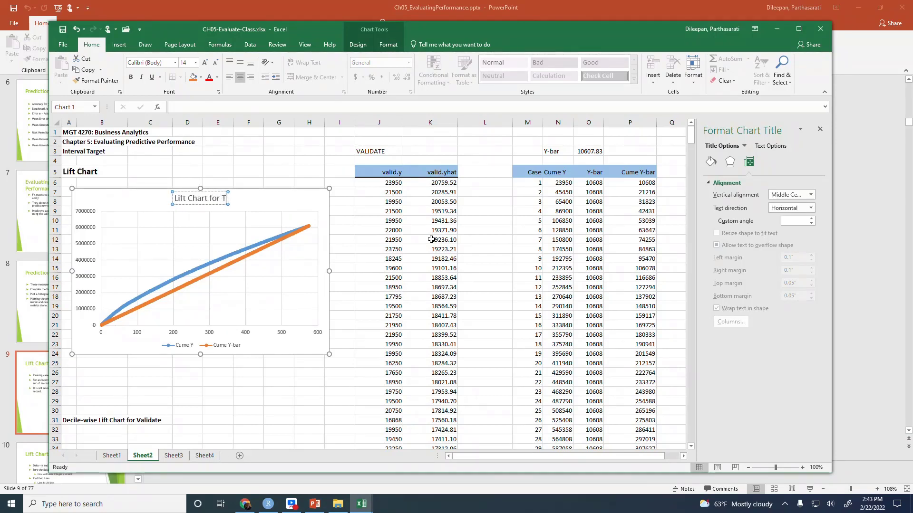
{"action": "type", "text": "oty"}
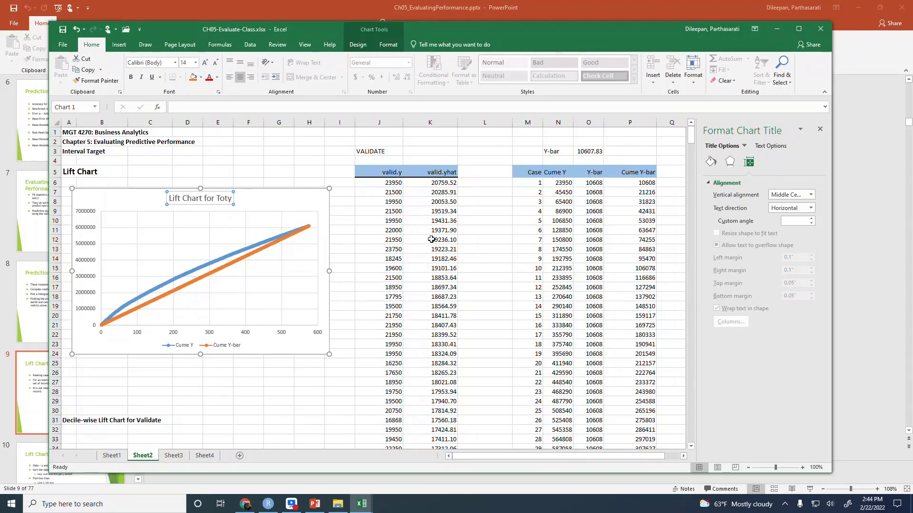
{"action": "key", "text": "BackSpace"}
{"action": "key", "text": "BackSpace"}
{"action": "type", "text": "yot"}
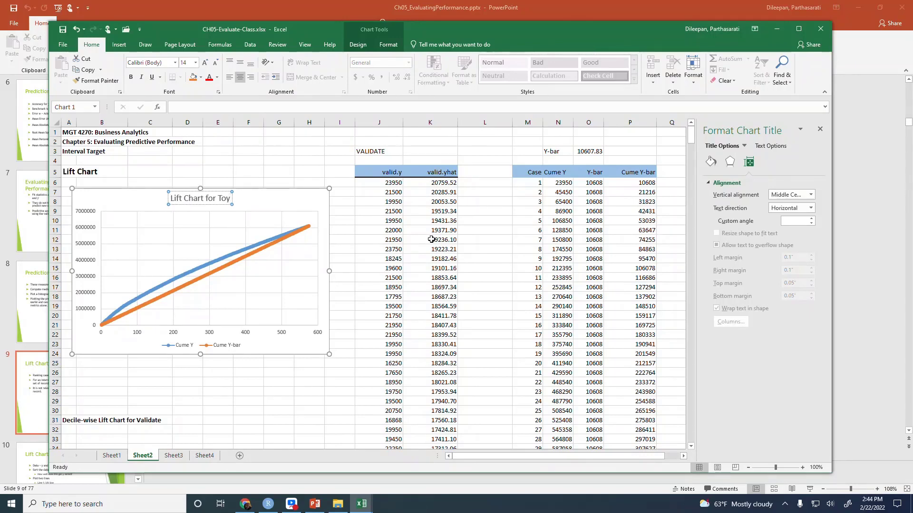
{"action": "type", "text": "a Car"}
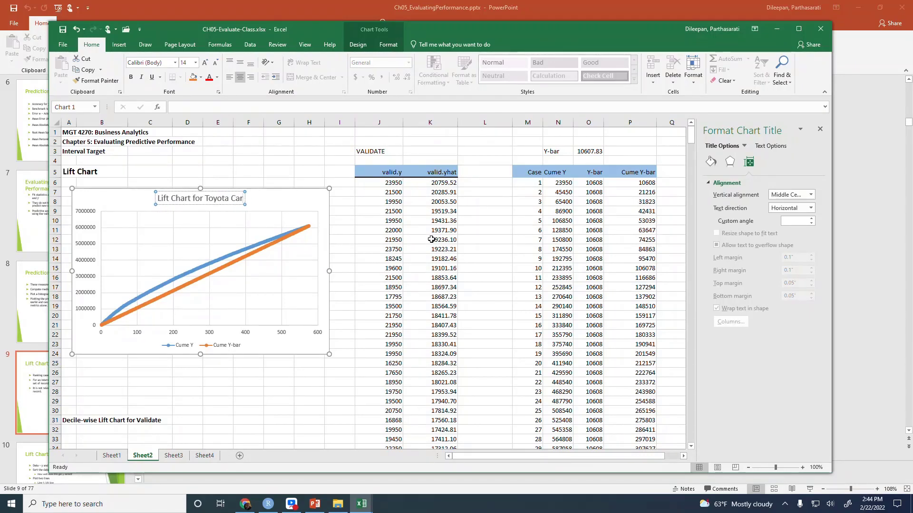
{"action": "type", "text": "olla ca"}
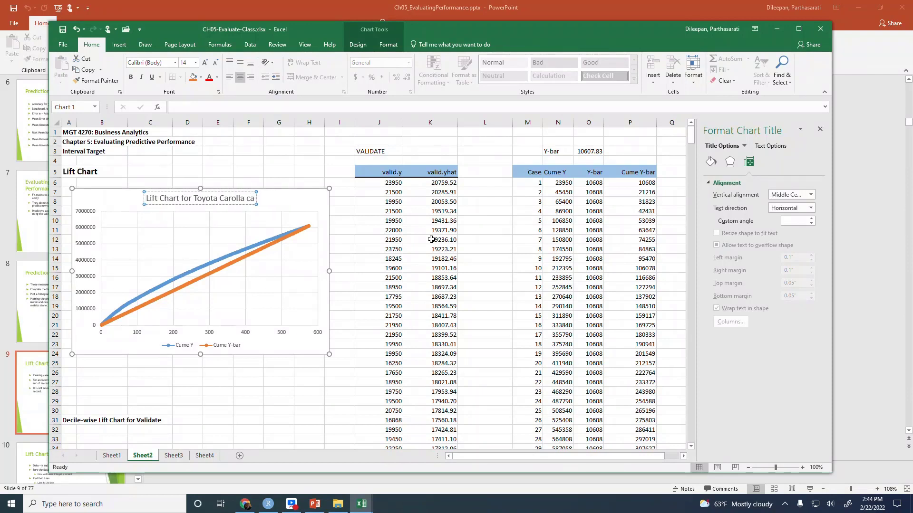
{"action": "type", "text": "rs V"}
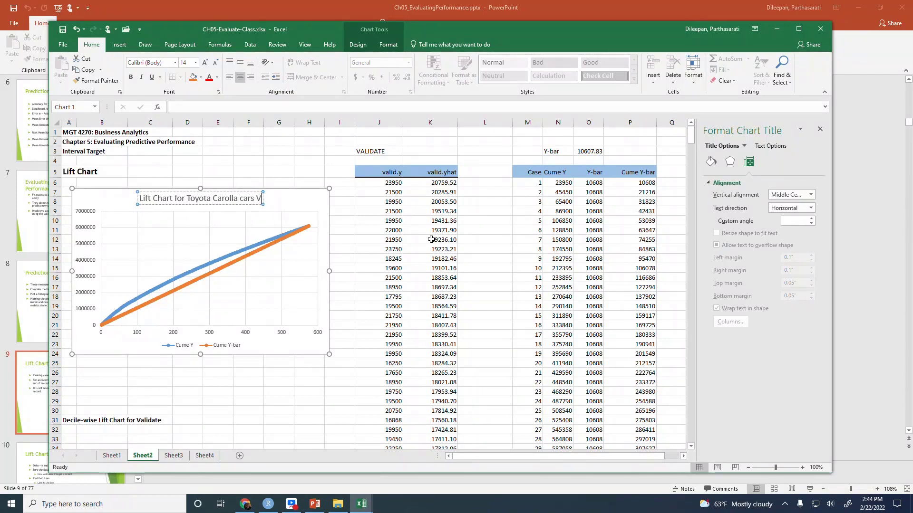
{"action": "type", "text": "alidate data"}
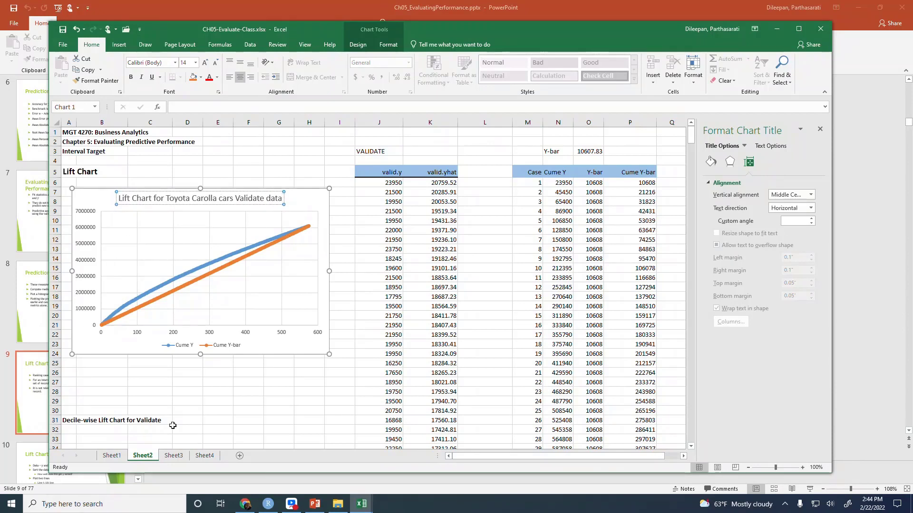
{"action": "left_click", "coordinate": [84, 239]}
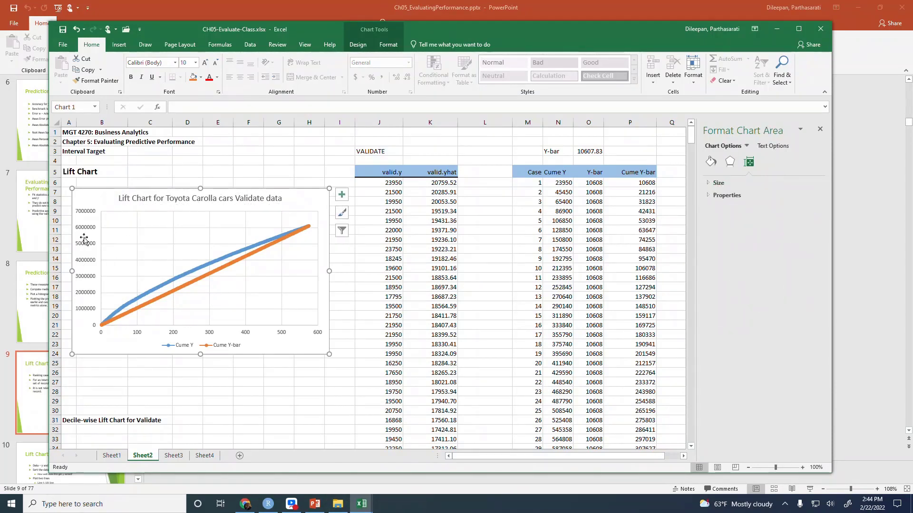
Add axis titles to both axes of the lift chart
{"action": "left_click", "coordinate": [84, 244]}
{"action": "right_click", "coordinate": [84, 243]}
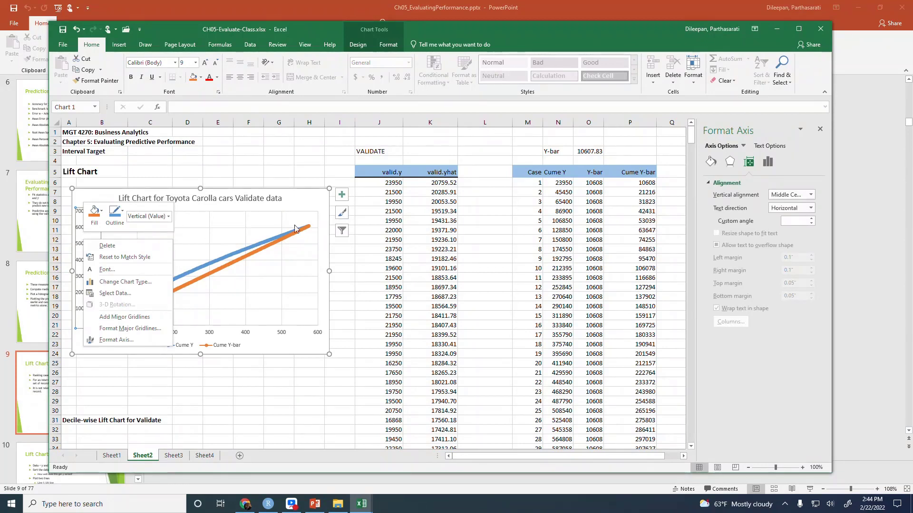
{"action": "left_click", "coordinate": [342, 194]}
{"action": "left_click", "coordinate": [342, 194]}
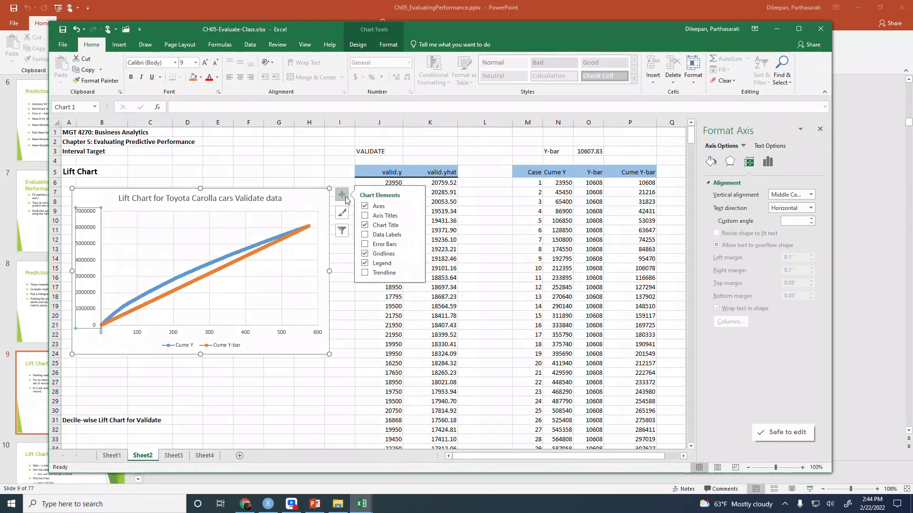
{"action": "left_click", "coordinate": [365, 216]}
Set the horizontal axis title to "Cases in acsending order of Price"
{"action": "left_click", "coordinate": [217, 328]}
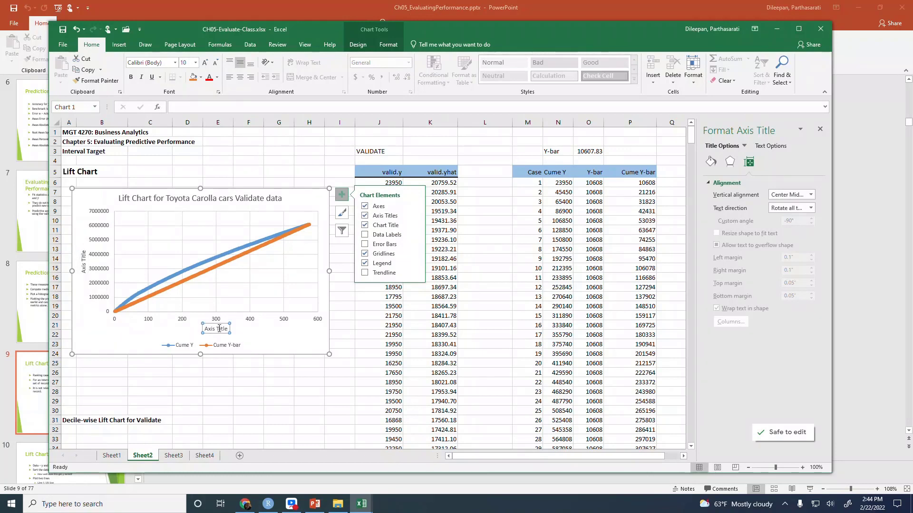
{"action": "left_click", "coordinate": [216, 329]}
{"action": "key", "text": "Home"}
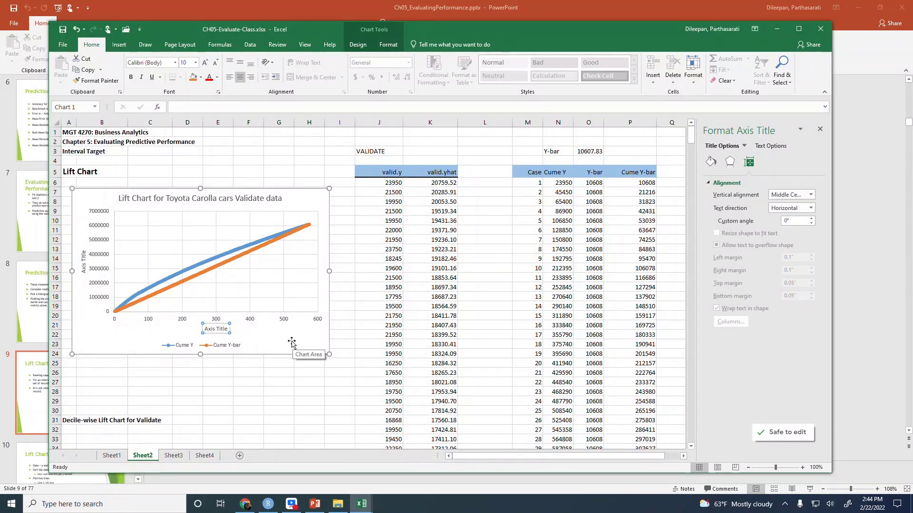
{"action": "key", "text": "shift+End"}
{"action": "type", "text": "Cases i"}
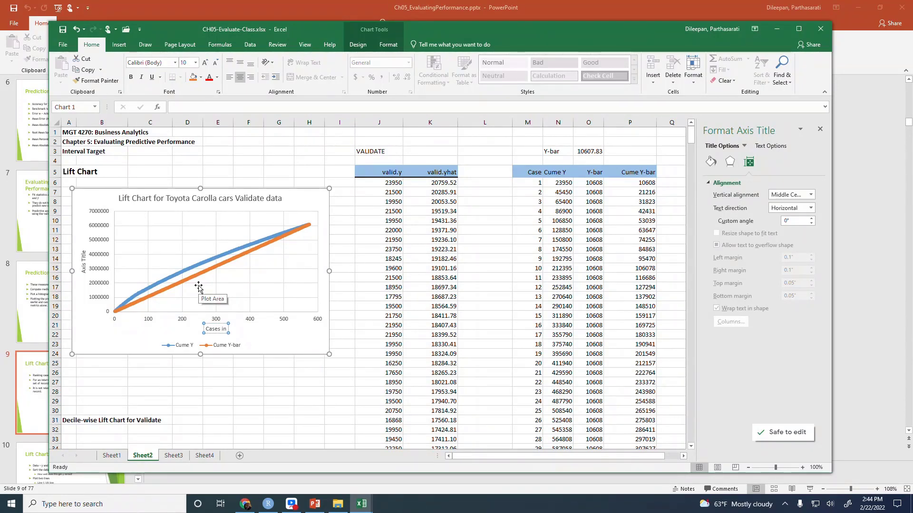
{"action": "type", "text": "n acsend"}
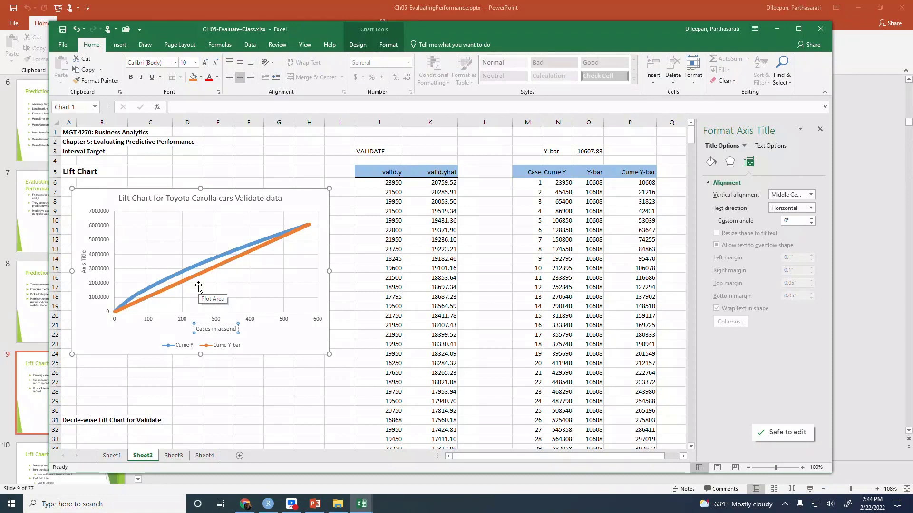
{"action": "type", "text": "ing o"}
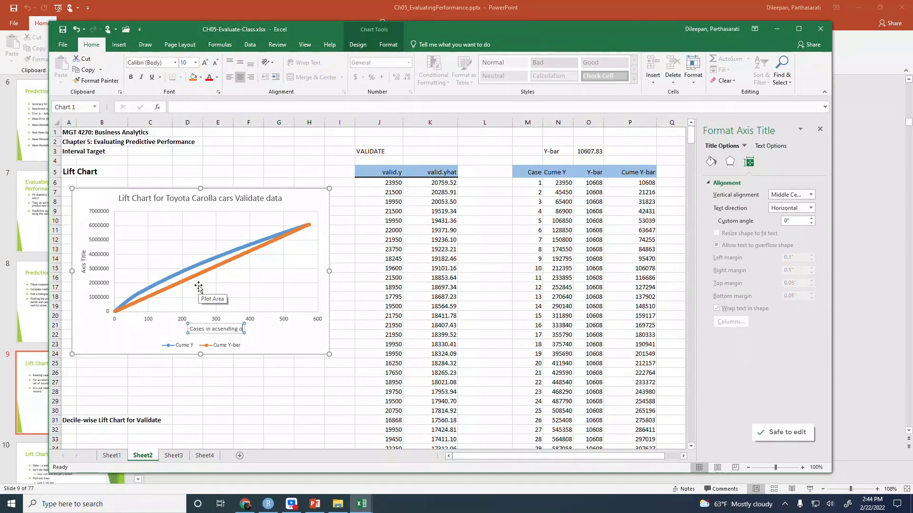
{"action": "type", "text": "rder"}
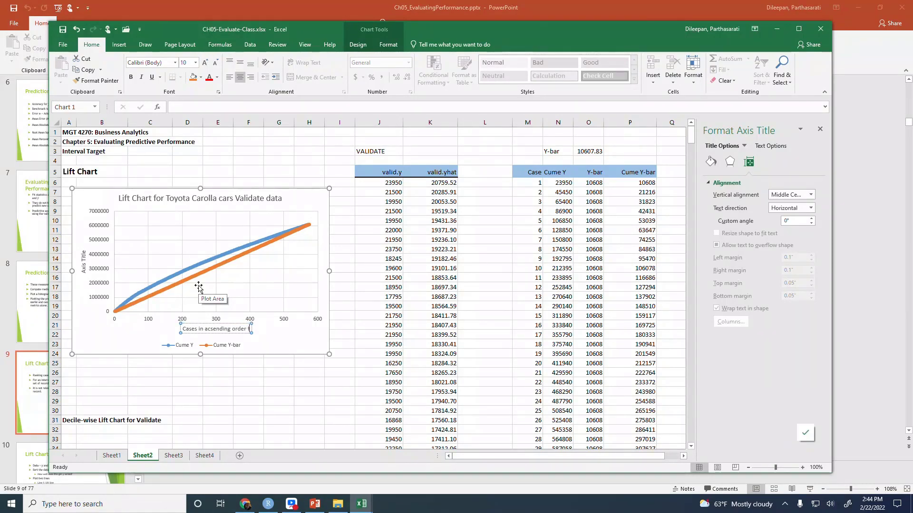
{"action": "type", "text": " of"}
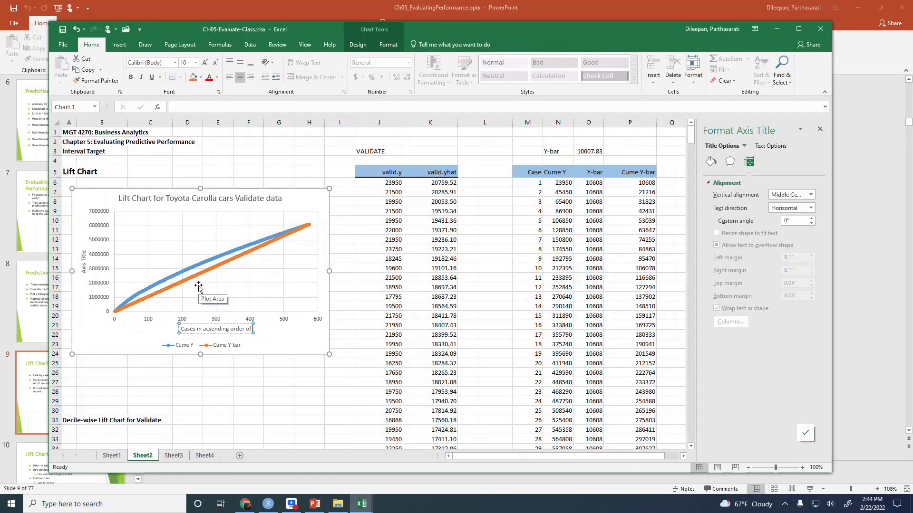
{"action": "type", "text": " Price"}
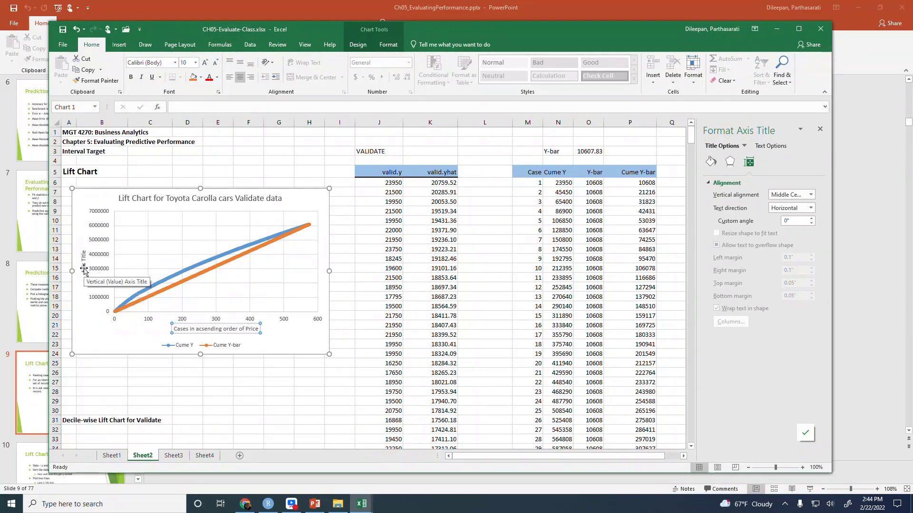
Change the sort-order word in the horizontal axis title so it reads "Cases in decsending order of Price"
{"action": "left_click", "coordinate": [200, 329]}
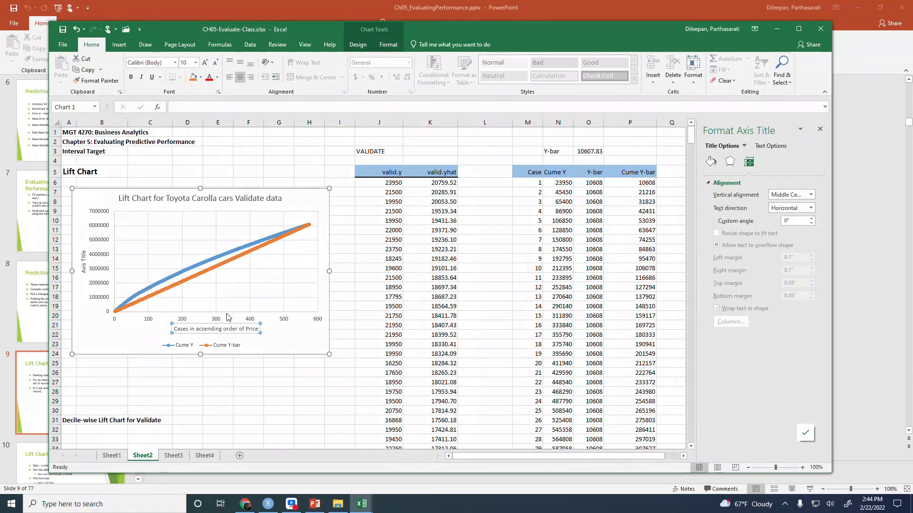
{"action": "key", "text": "BackSpace"}
{"action": "type", "text": "dec"}
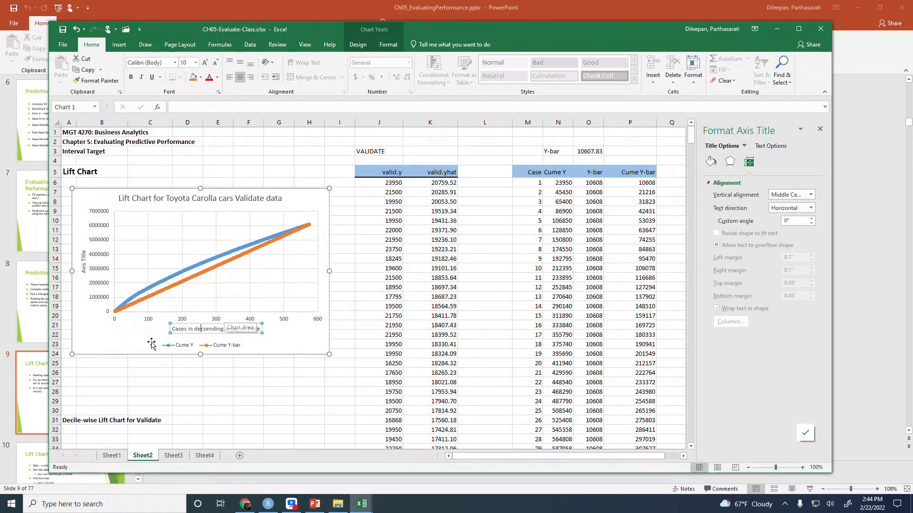
{"action": "type", "text": "e"}
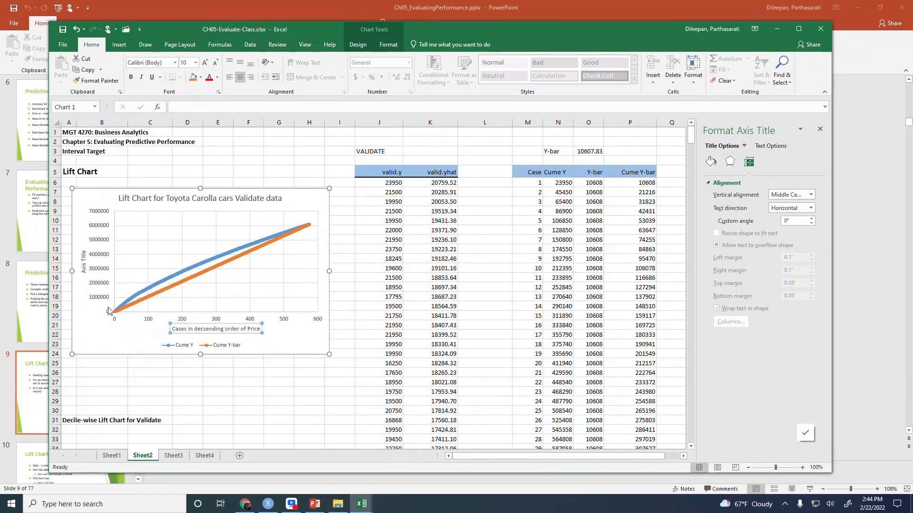
Set the vertical axis title to "Cumulative Price of cars"
{"action": "left_click", "coordinate": [84, 265]}
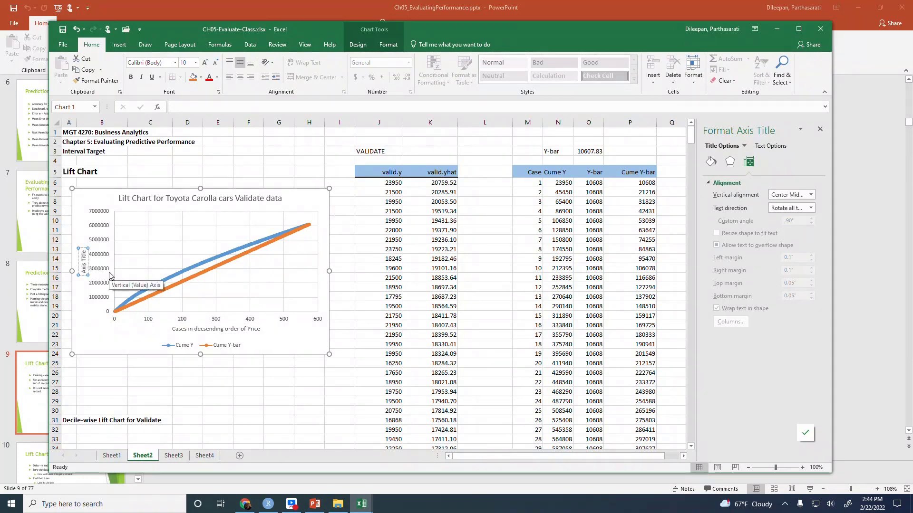
{"action": "key", "text": "ctrl+a"}
{"action": "type", "text": "Cumu"}
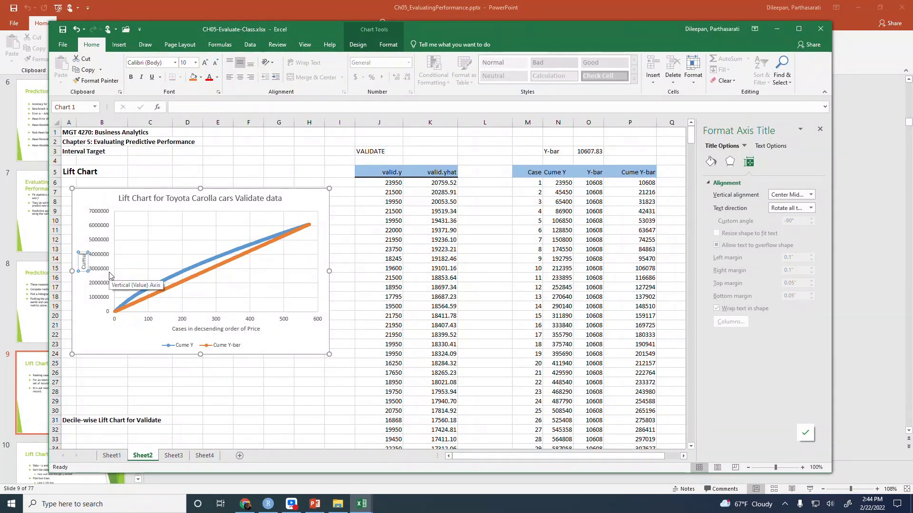
{"action": "type", "text": "lative"}
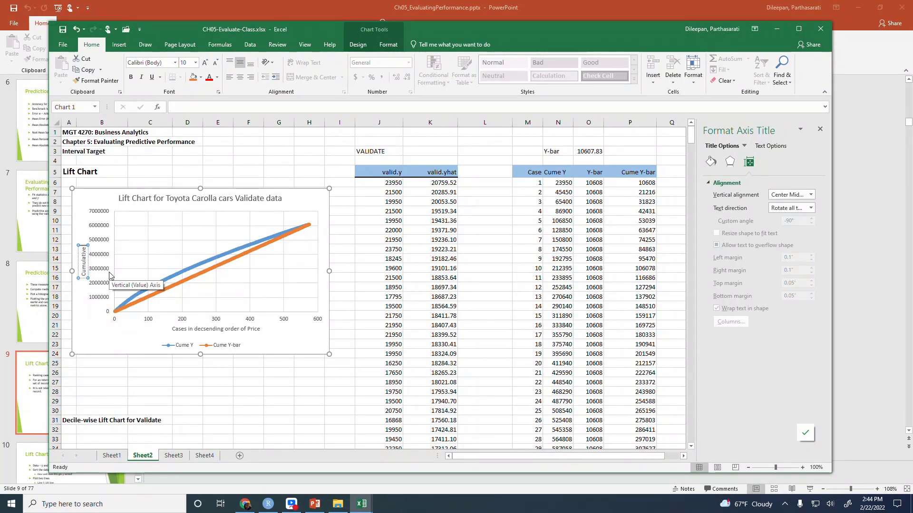
{"action": "type", "text": " Price of"}
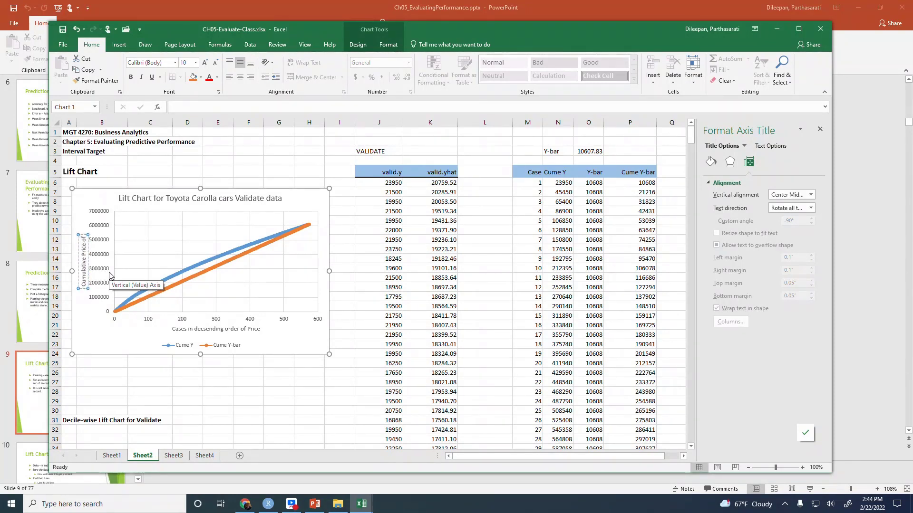
{"action": "key", "text": "BackSpace"}
{"action": "key", "text": "BackSpace"}
{"action": "key", "text": "BackSpace"}
{"action": "type", "text": "of cars"}
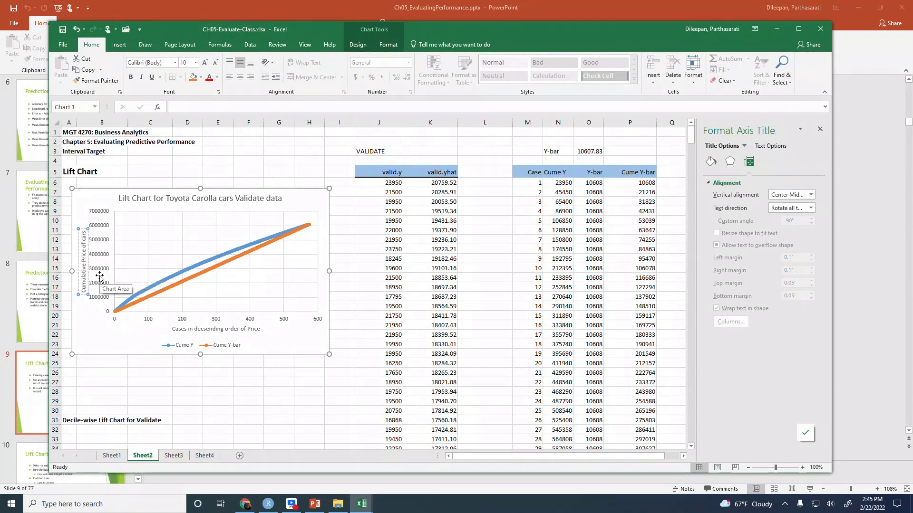
Enlarge the lift chart slightly from its lower-right corner so it reaches about row 25 within column I
{"action": "left_click", "coordinate": [108, 341]}
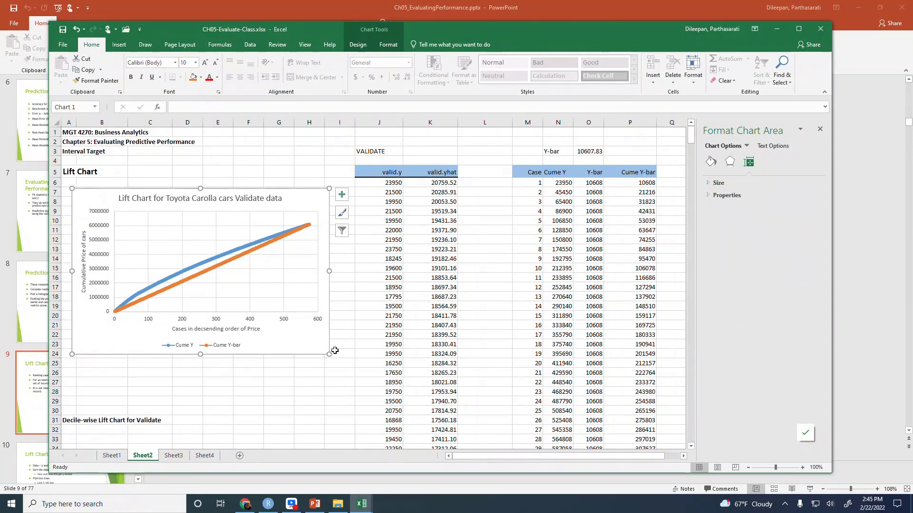
{"action": "left_click_drag", "start_coordinate": [331, 355], "coordinate": [342, 370]}
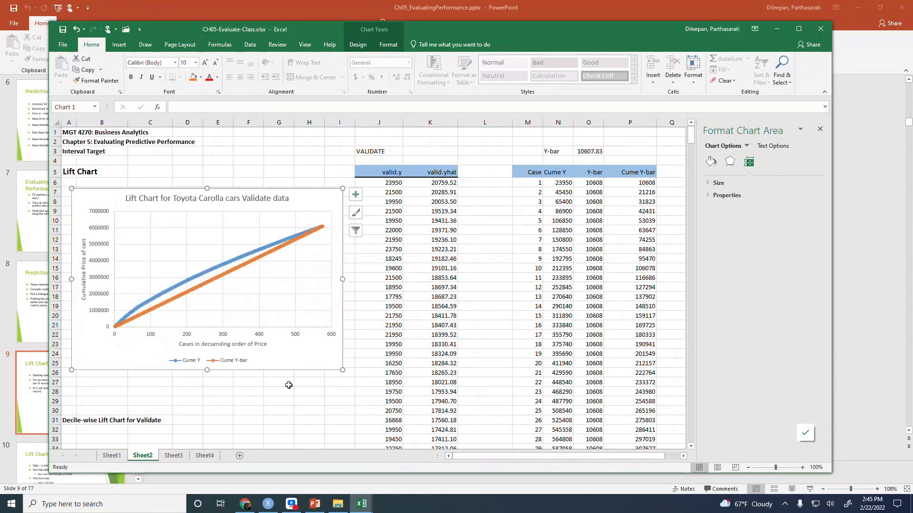